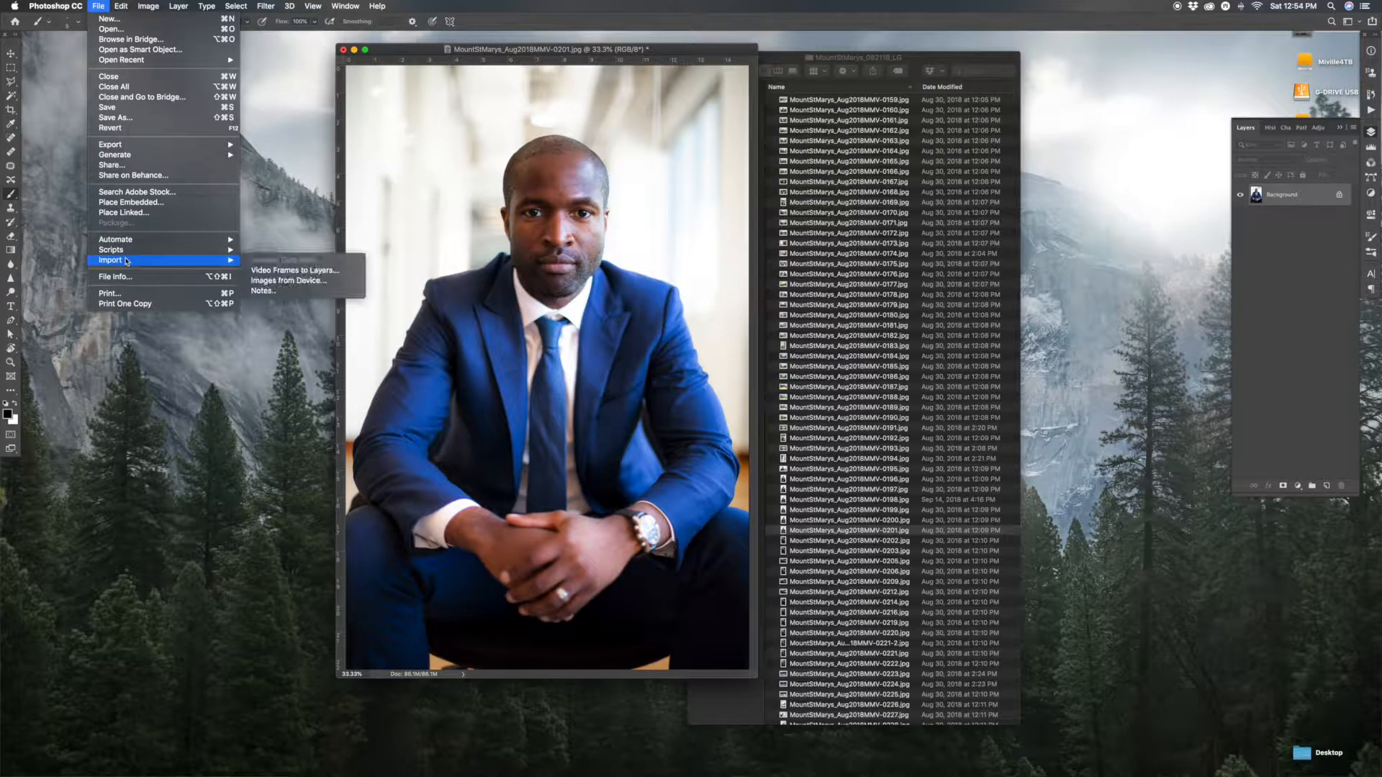
- Open the photo's File Info and review its camera data, origin, IPTC and IPTC Extension metadata
{"action": "mouse_move", "coordinate": [155, 241]}
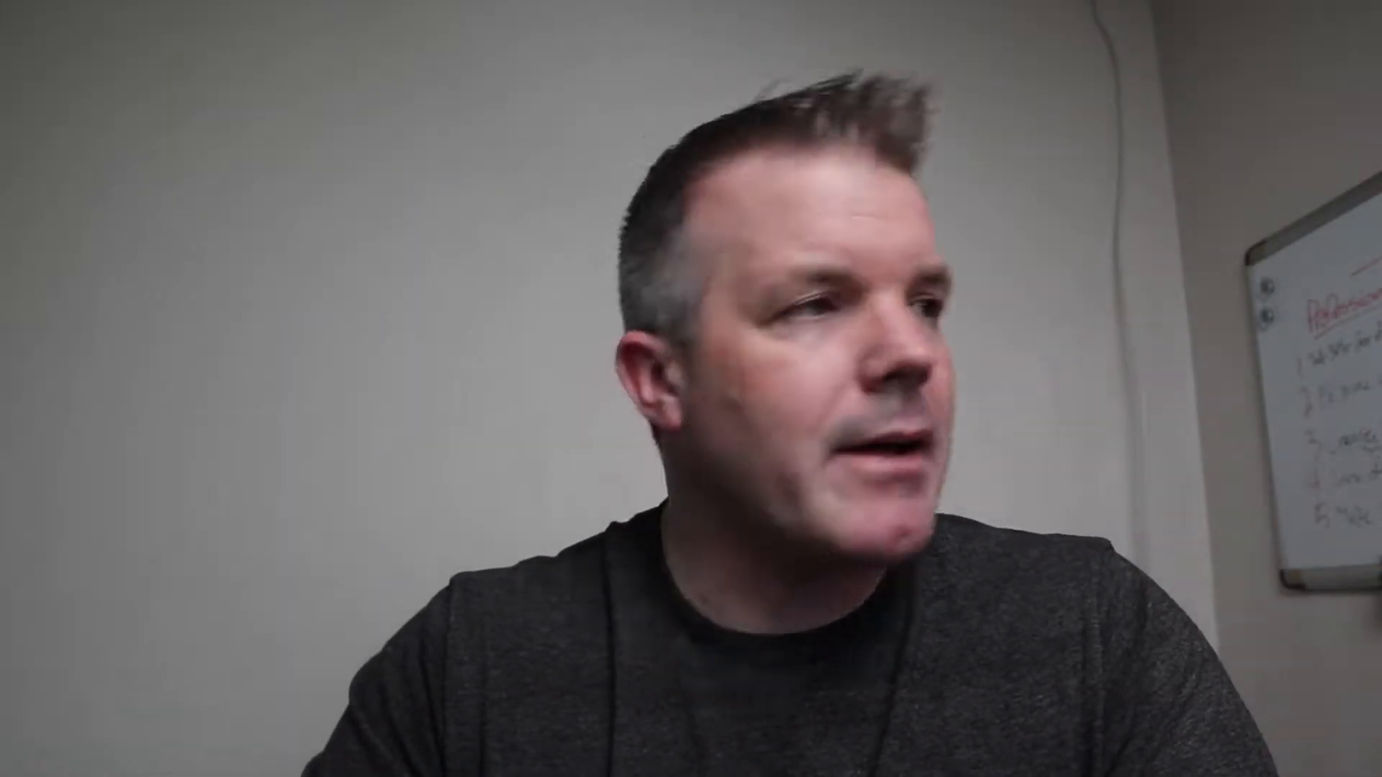
{"action": "mouse_move", "coordinate": [185, 262]}
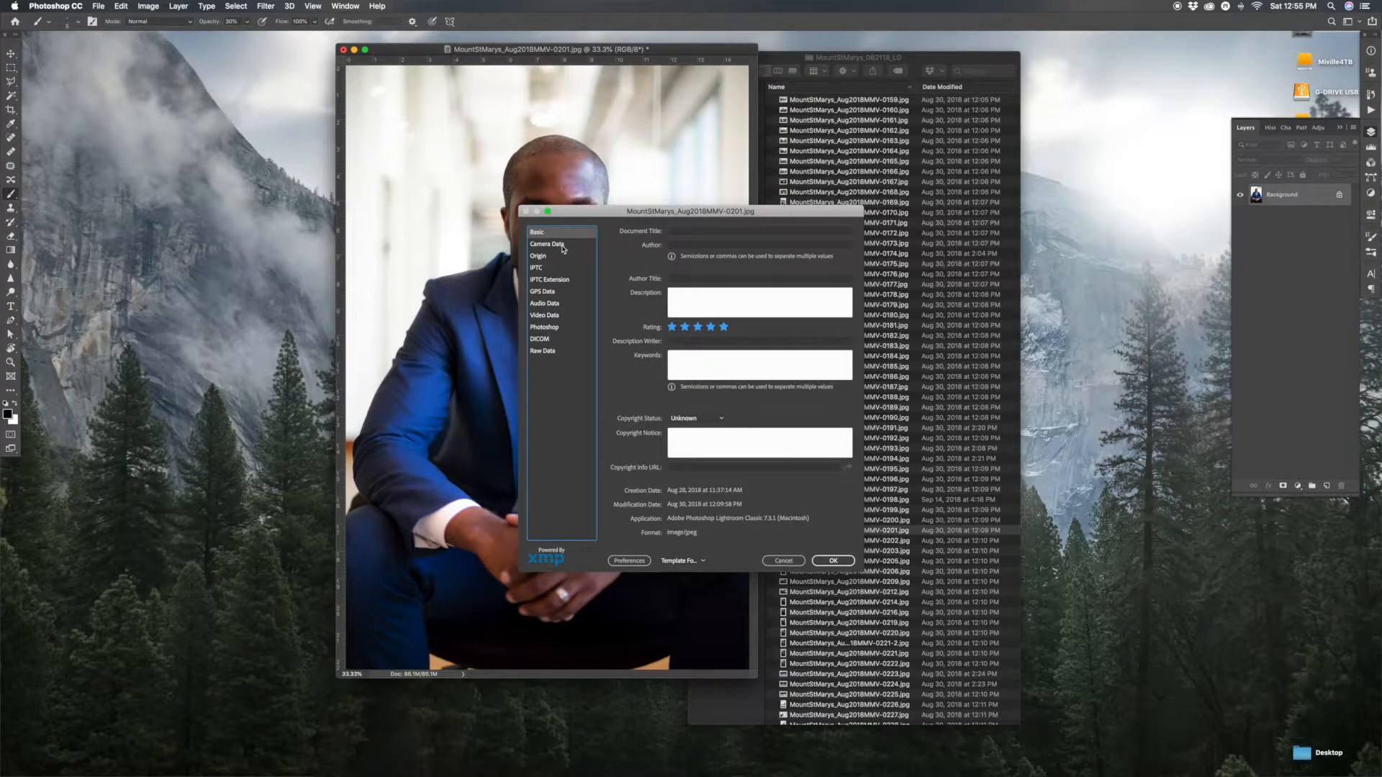
{"action": "left_click", "coordinate": [563, 249]}
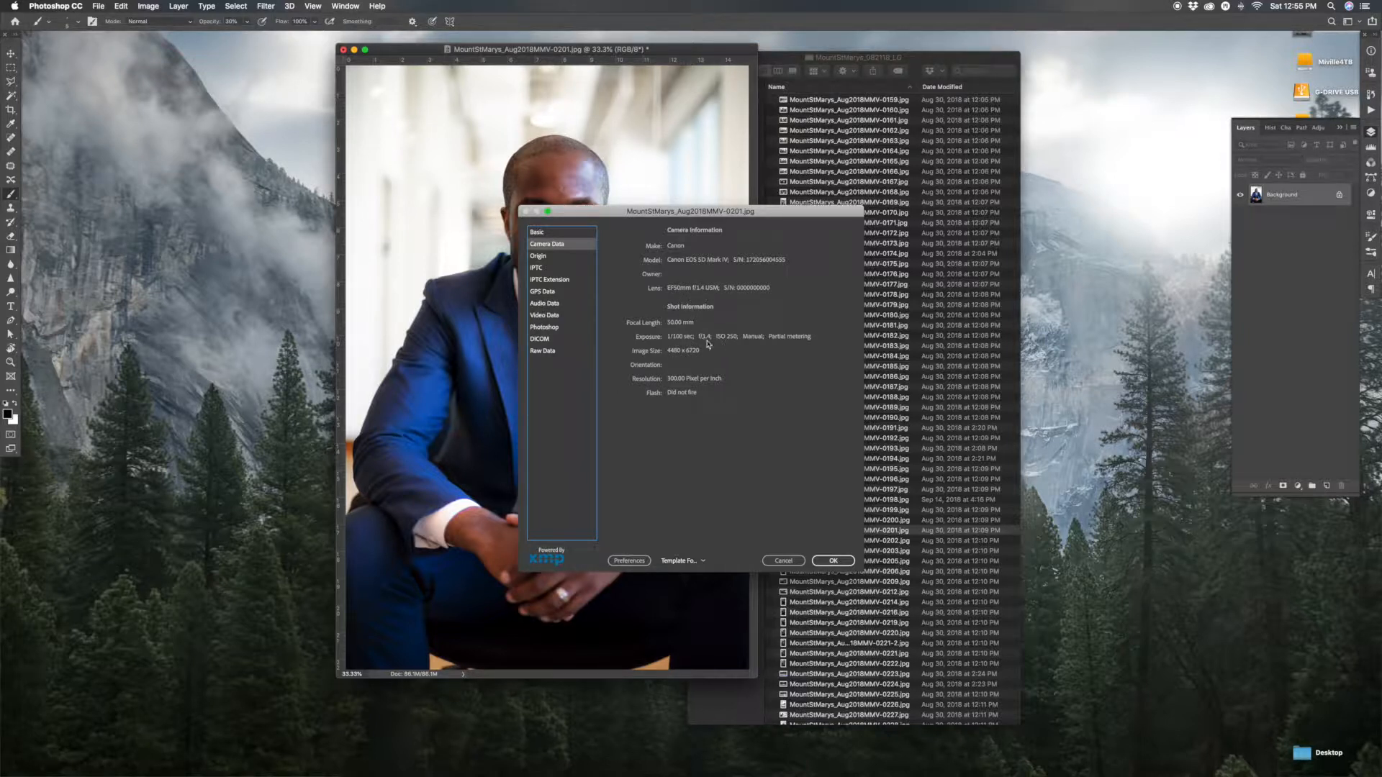
{"action": "left_click", "coordinate": [558, 257]}
{"action": "left_click", "coordinate": [555, 268]}
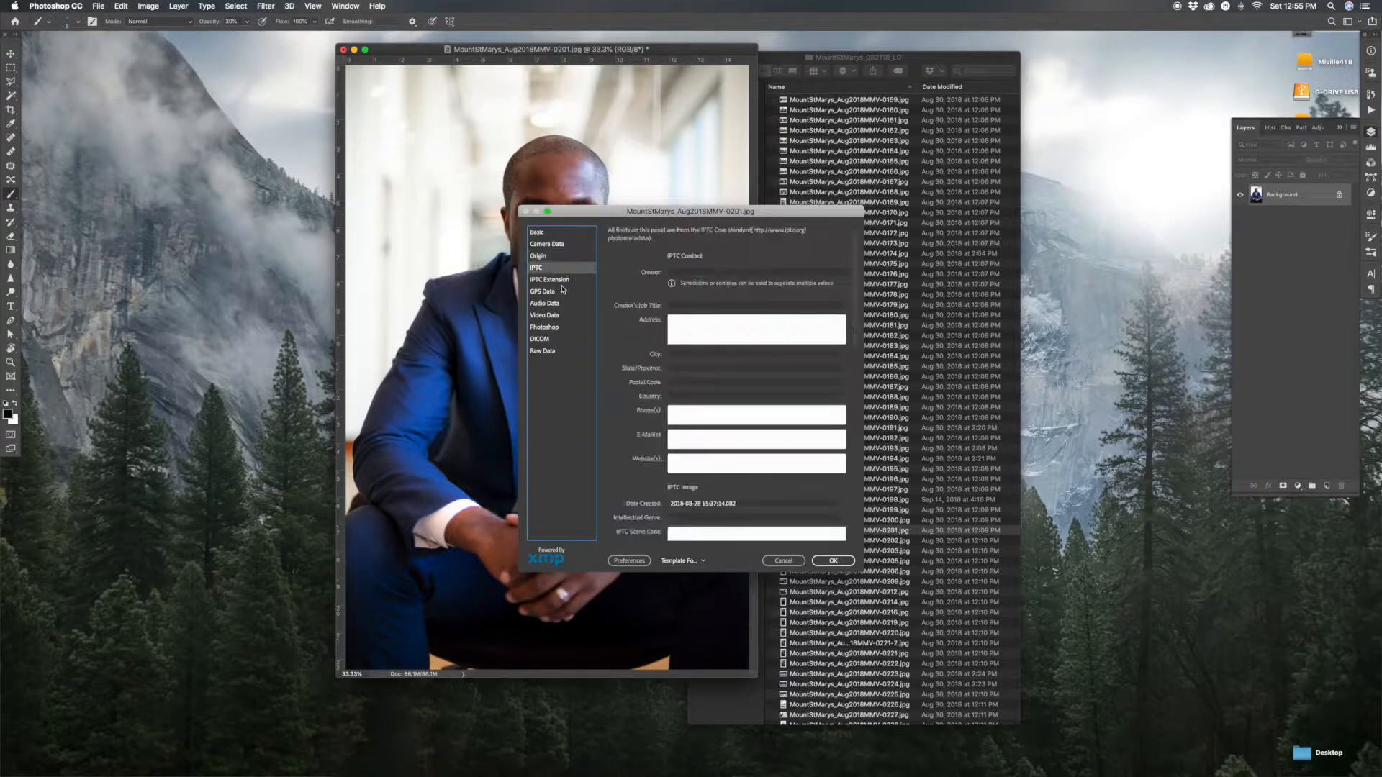
{"action": "left_click", "coordinate": [565, 287]}
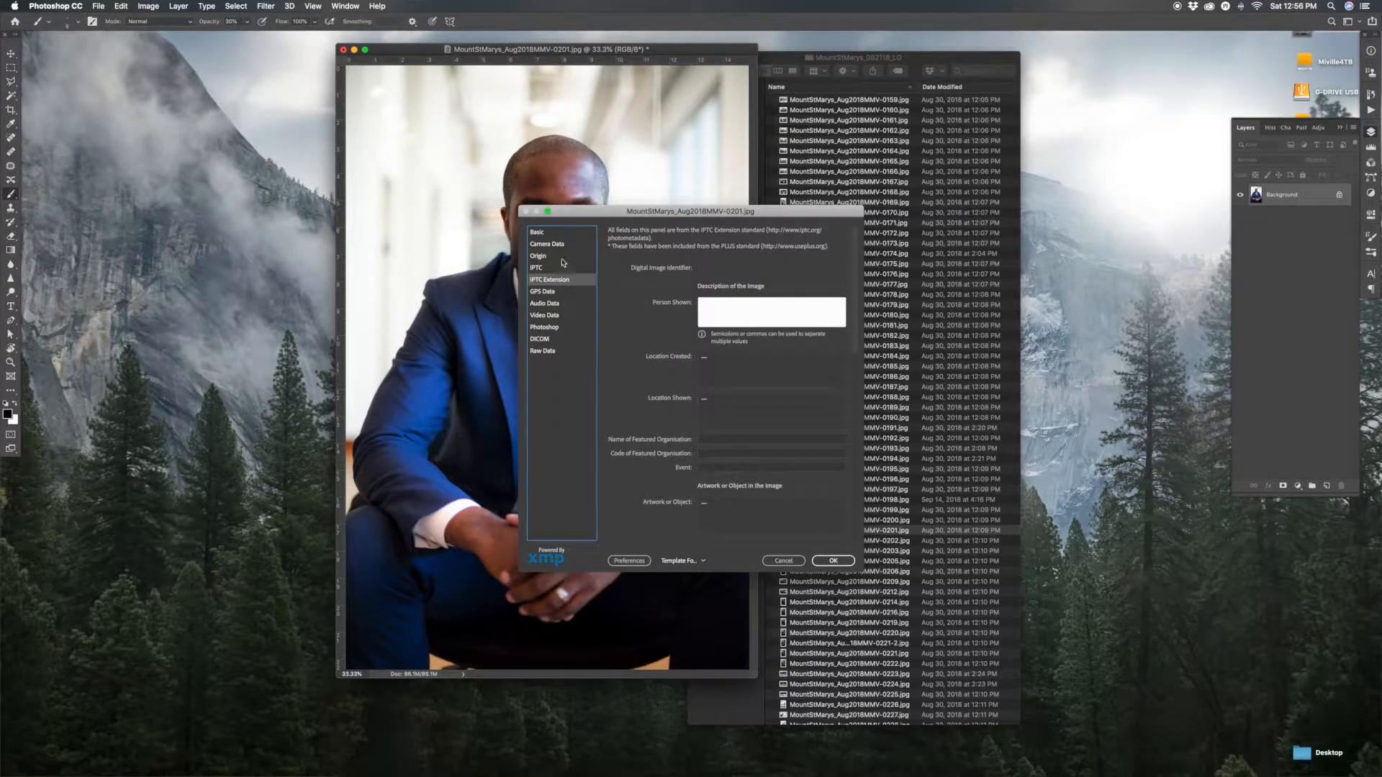
{"action": "left_click", "coordinate": [562, 266]}
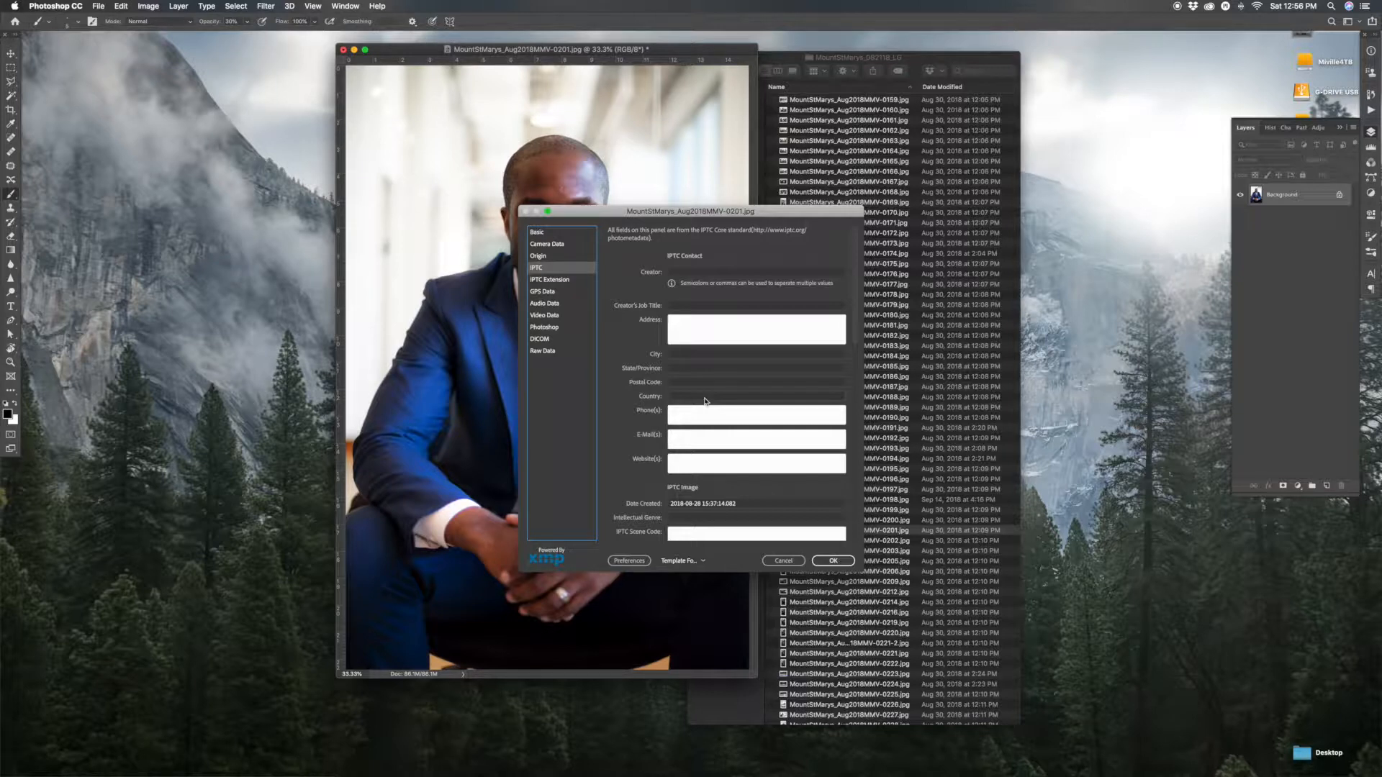
{"action": "scroll", "coordinate": [753, 450], "scroll_direction": "down", "scroll_amount": 10}
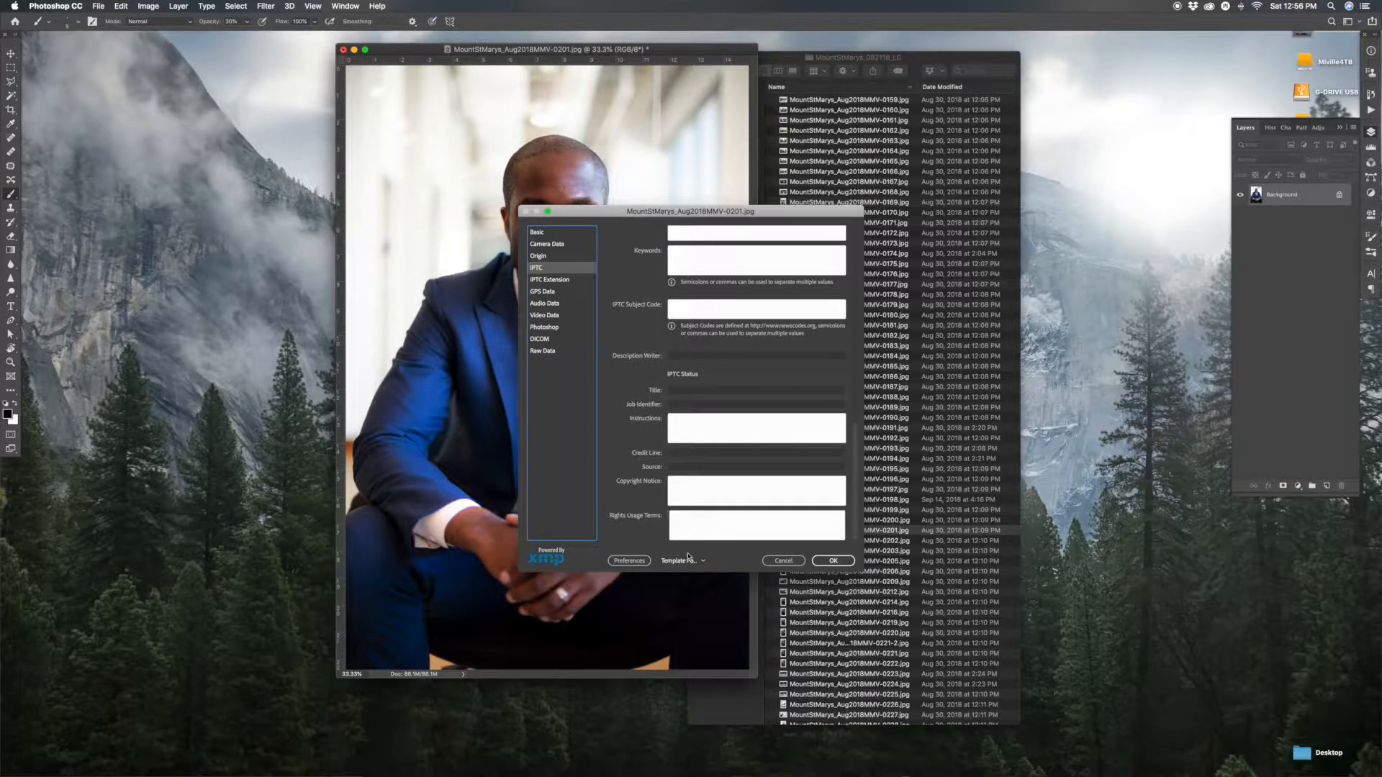
- Review the photo's raw, video, audio and GPS metadata, and close File Info without saving changes
{"action": "left_click", "coordinate": [552, 350]}
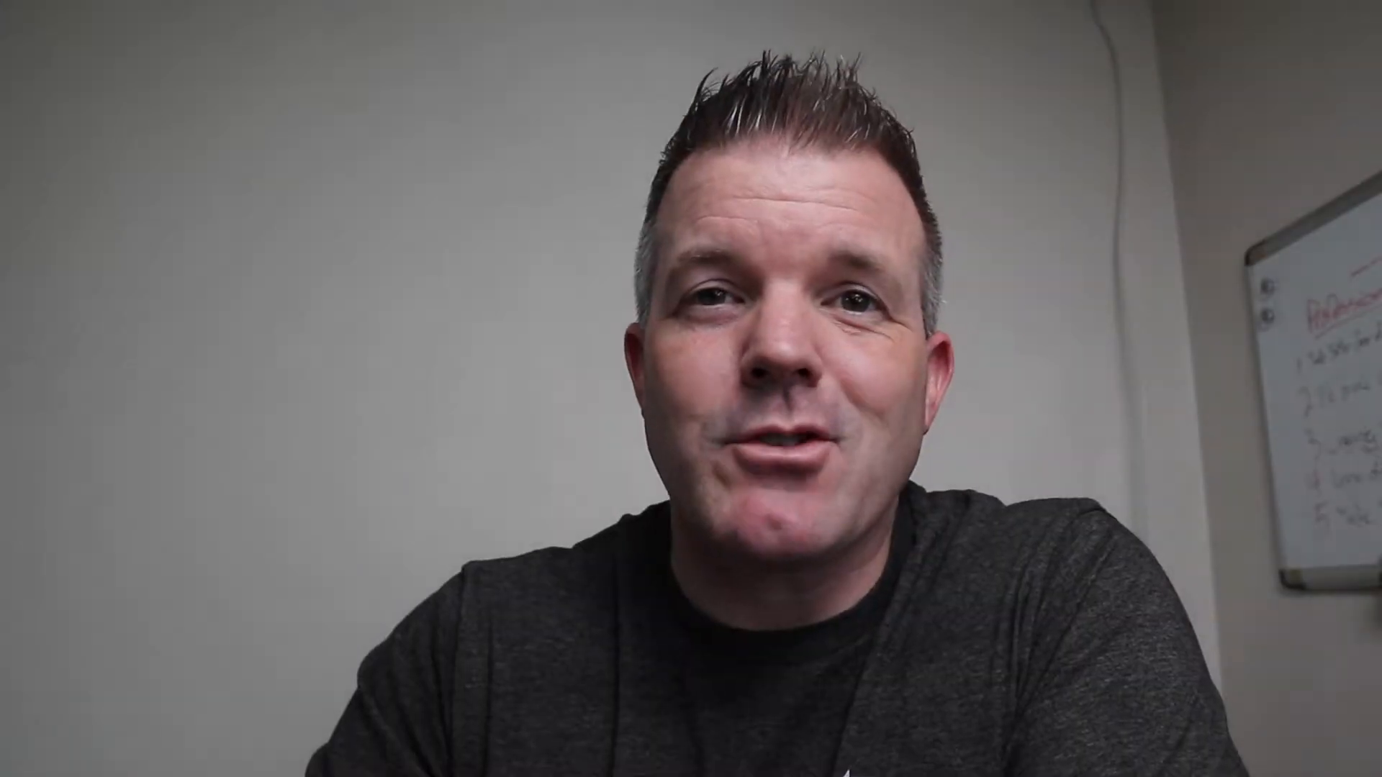
{"action": "left_click", "coordinate": [545, 315]}
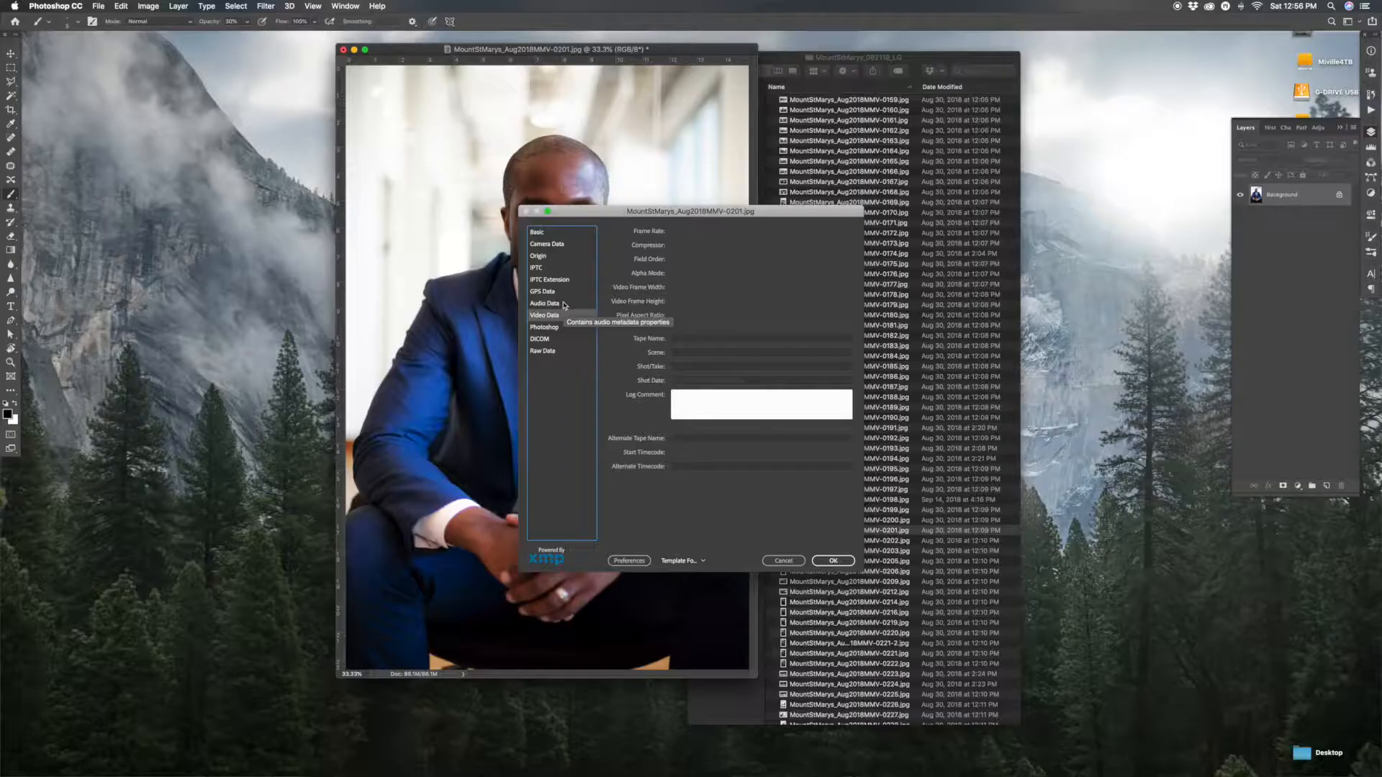
{"action": "left_click", "coordinate": [562, 303]}
{"action": "left_click", "coordinate": [543, 292]}
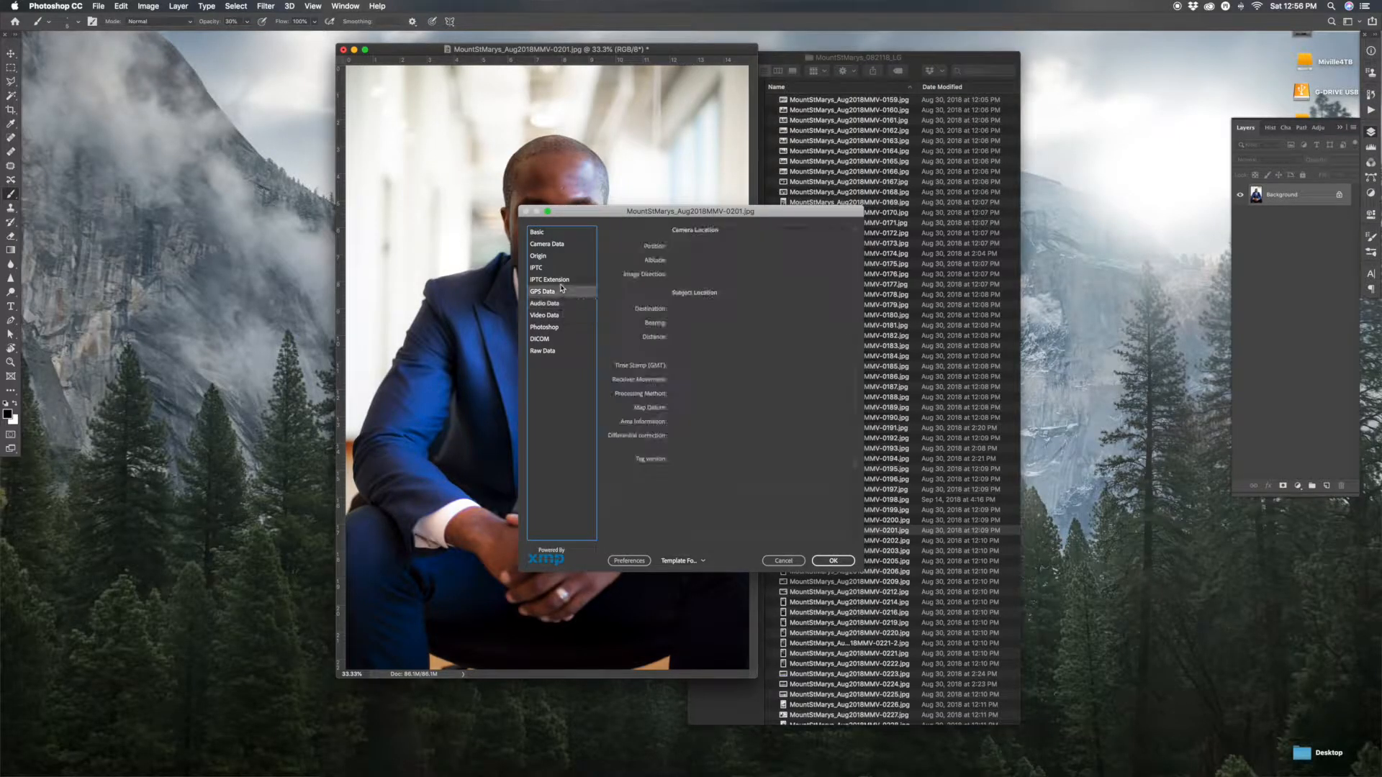
{"action": "left_click", "coordinate": [550, 280]}
{"action": "left_click", "coordinate": [786, 563]}
- Duplicate the Background layer and undo the duplication
{"action": "left_click", "coordinate": [99, 8]}
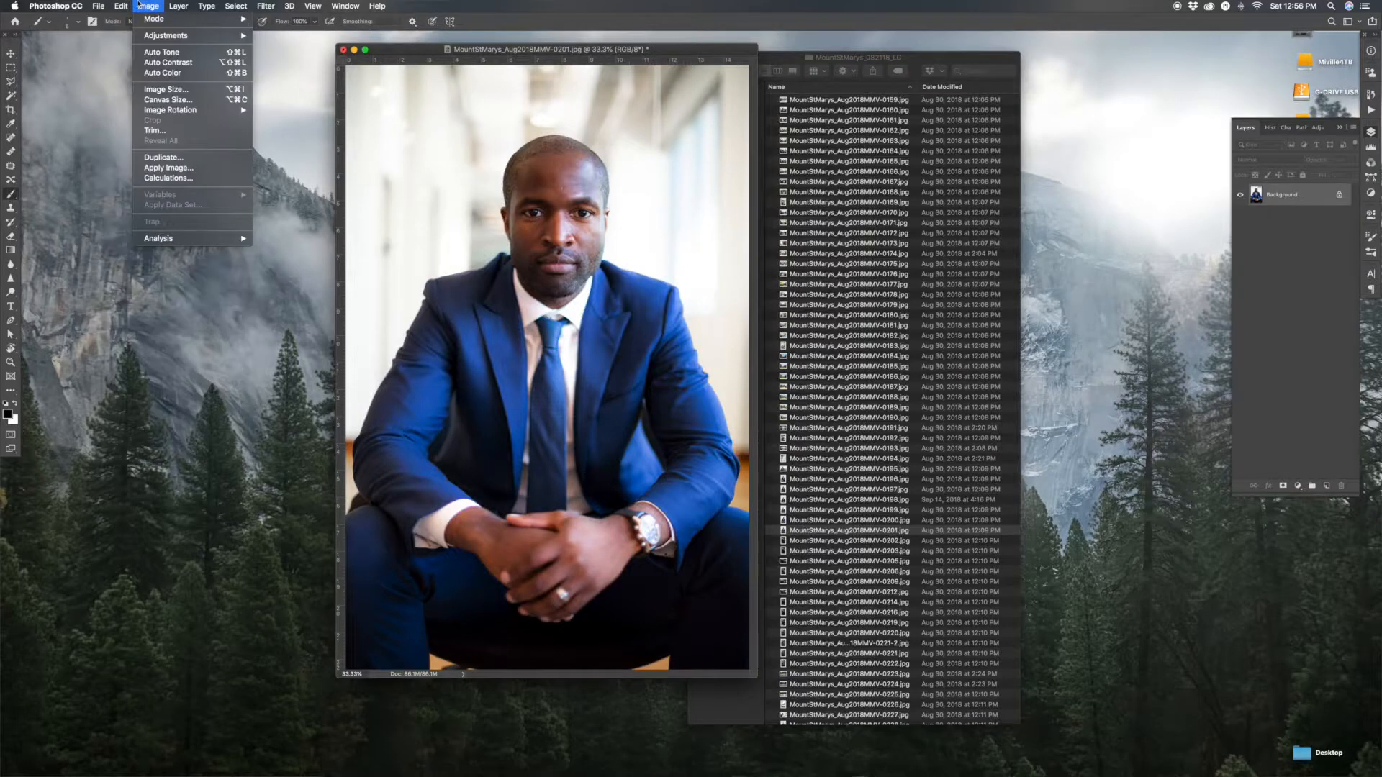
{"action": "mouse_move", "coordinate": [124, 6]}
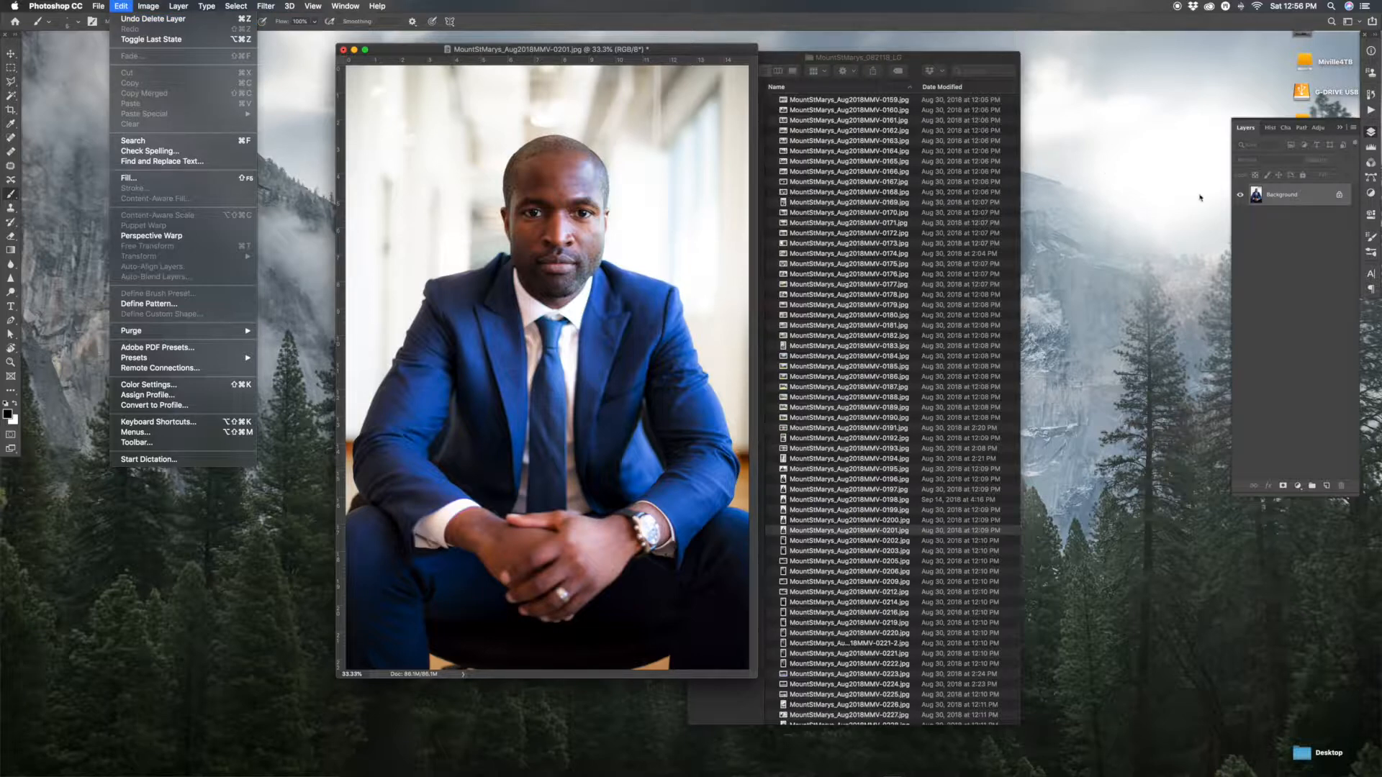
{"action": "left_click", "coordinate": [1292, 210]}
{"action": "left_click_drag", "start_coordinate": [1287, 200], "coordinate": [1331, 485]}
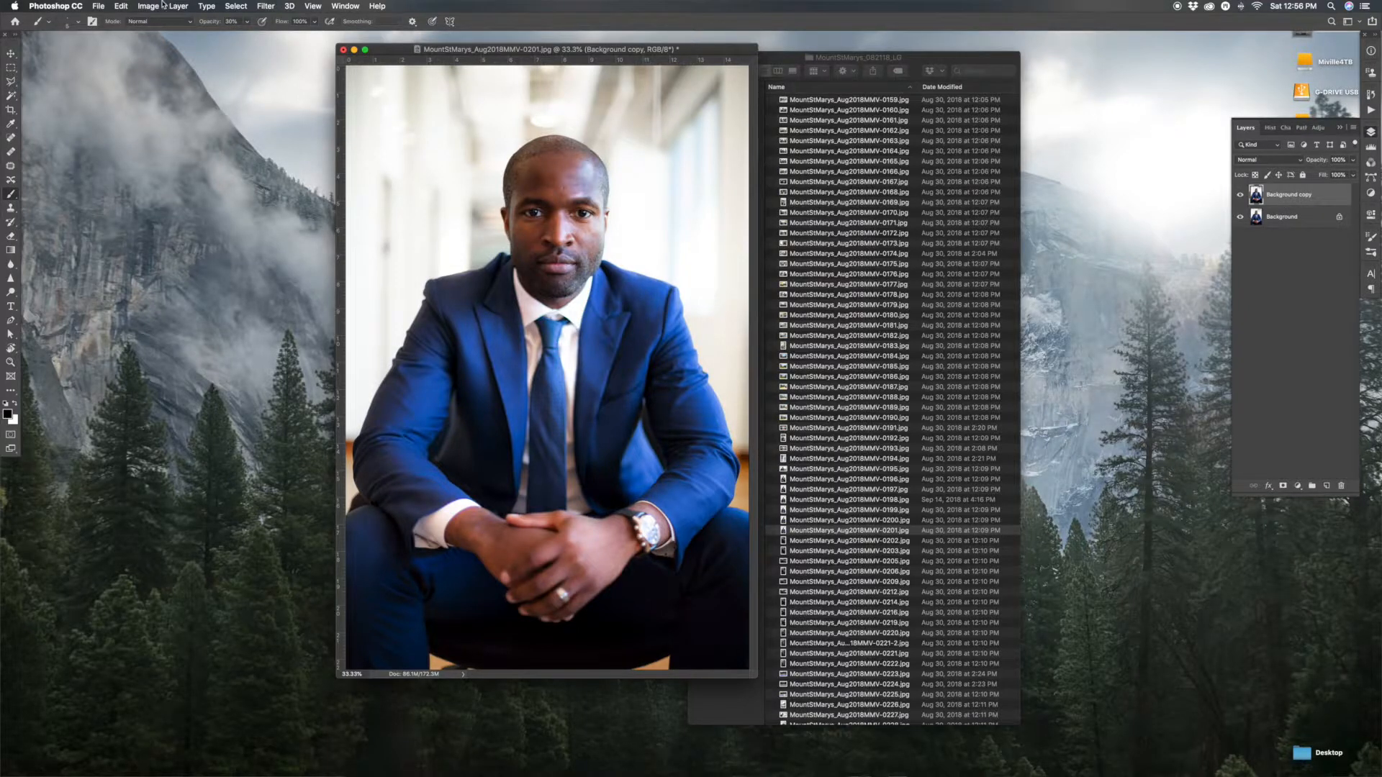
{"action": "left_click", "coordinate": [127, 6]}
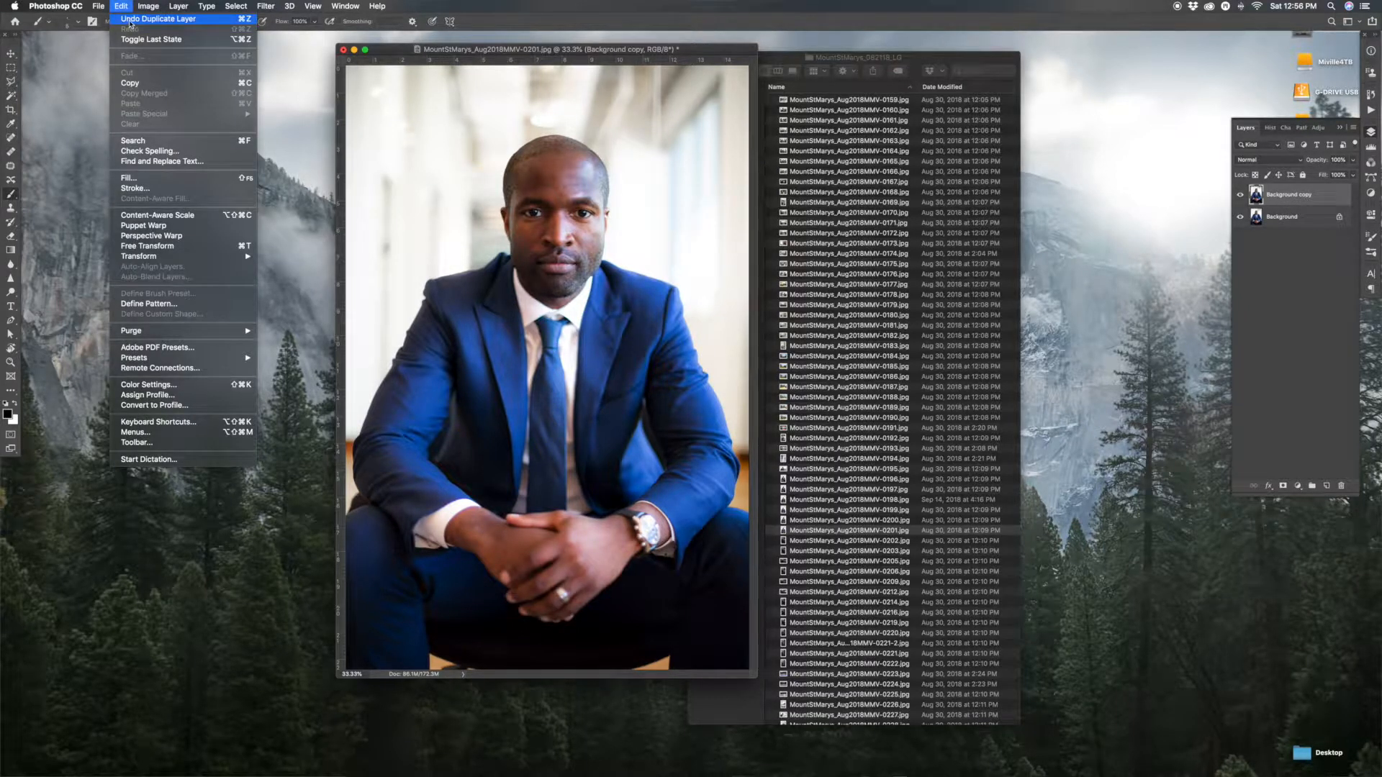
{"action": "left_click", "coordinate": [179, 21]}
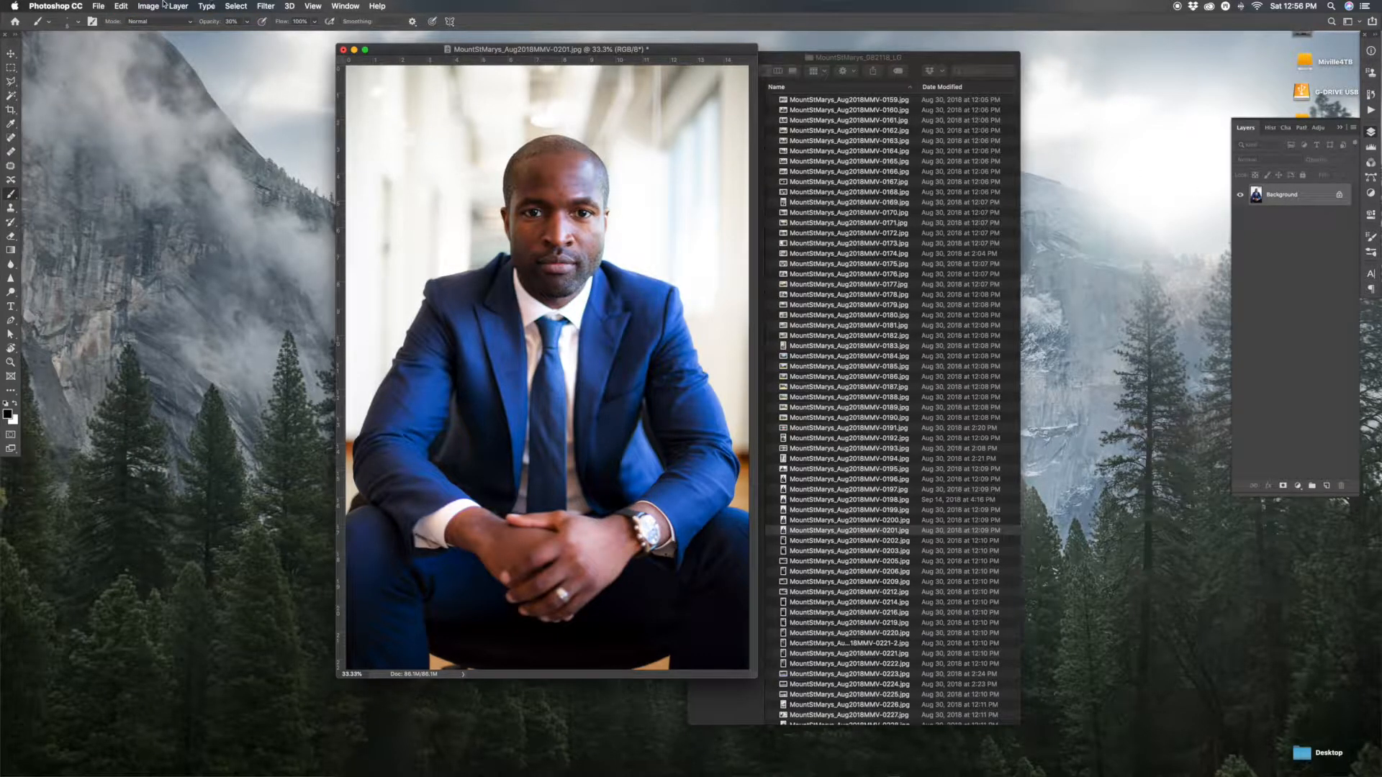
- Check the undo, redo and toggle commands, and show the document's history states
{"action": "left_click", "coordinate": [117, 5]}
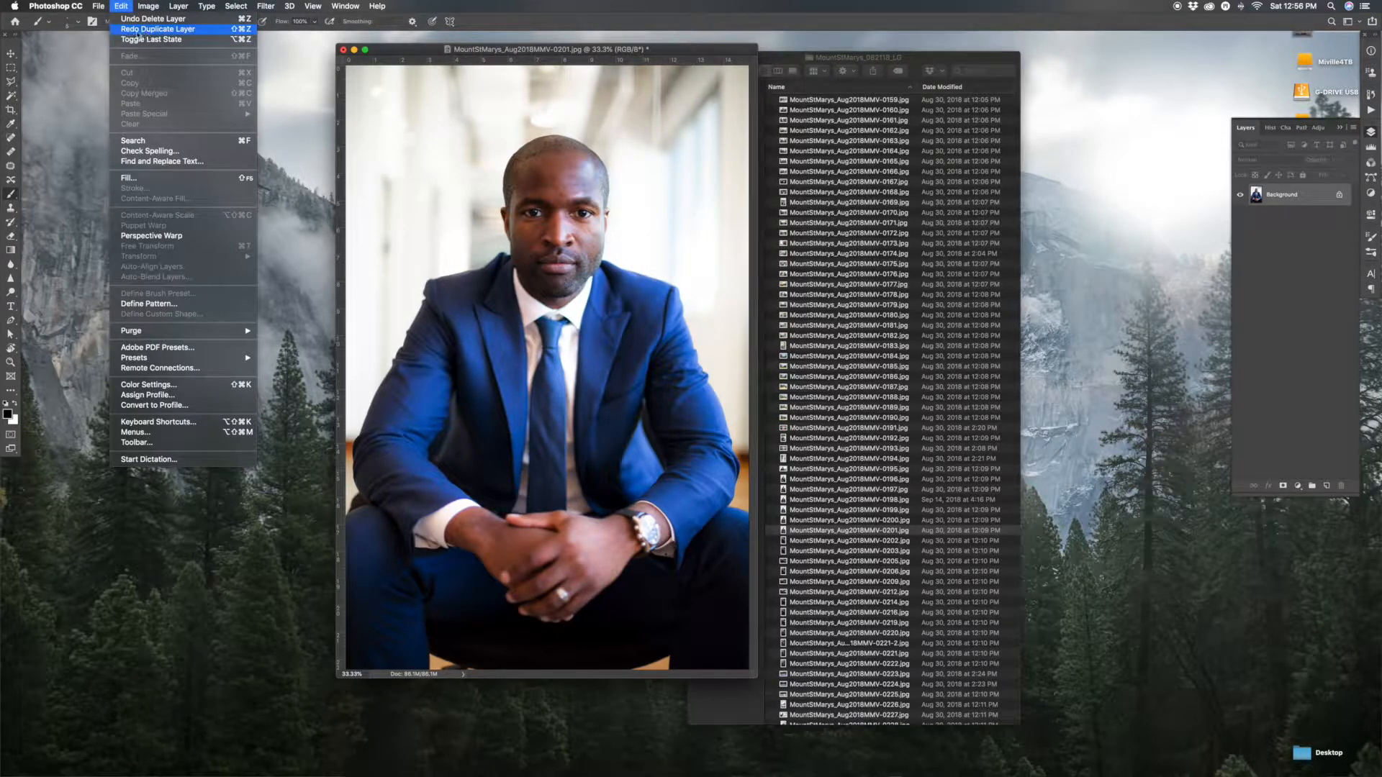
{"action": "left_click", "coordinate": [189, 39]}
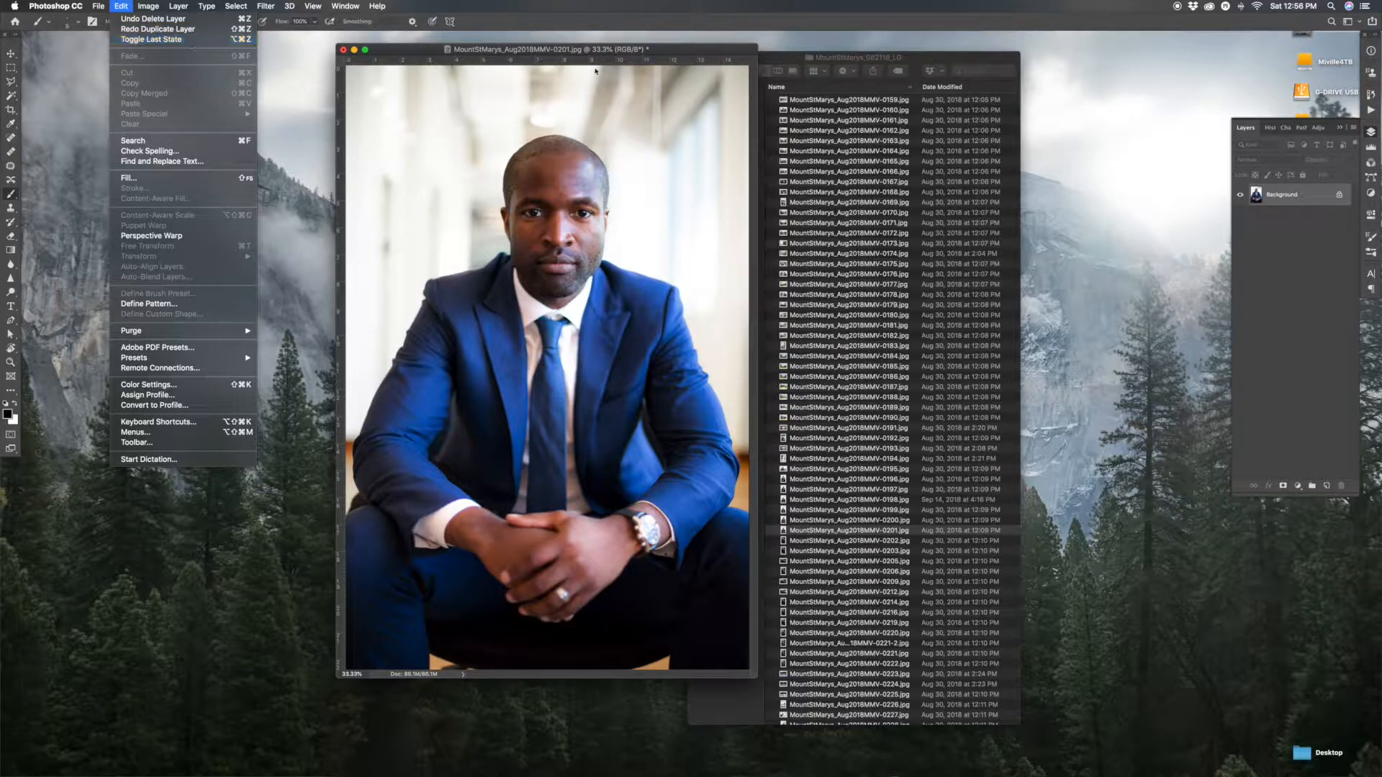
{"action": "left_click", "coordinate": [1271, 129]}
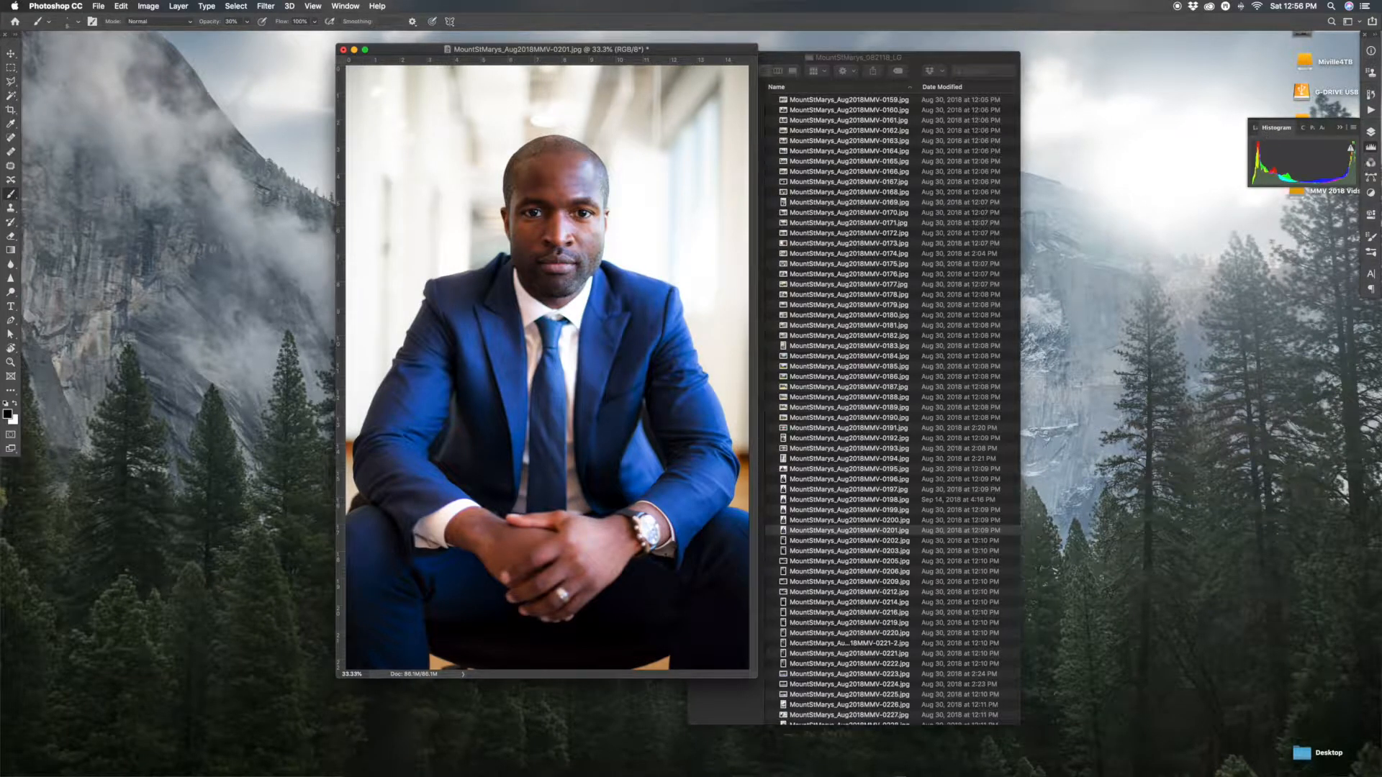
{"action": "left_click", "coordinate": [1372, 132]}
{"action": "left_click", "coordinate": [1368, 98]}
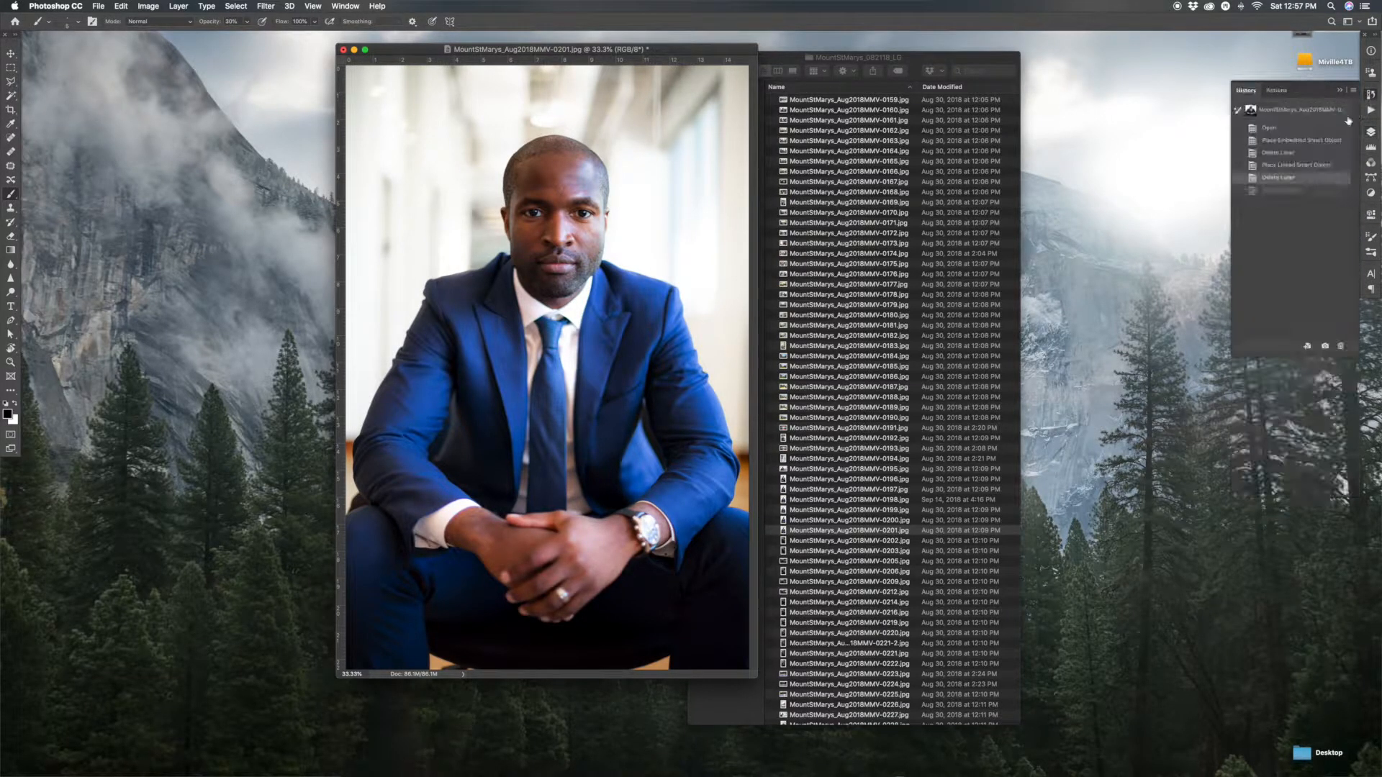
- Try Perspective Warp on the Background layer, dismiss its tip and leave the tool without defining any planes
{"action": "left_click", "coordinate": [105, 6]}
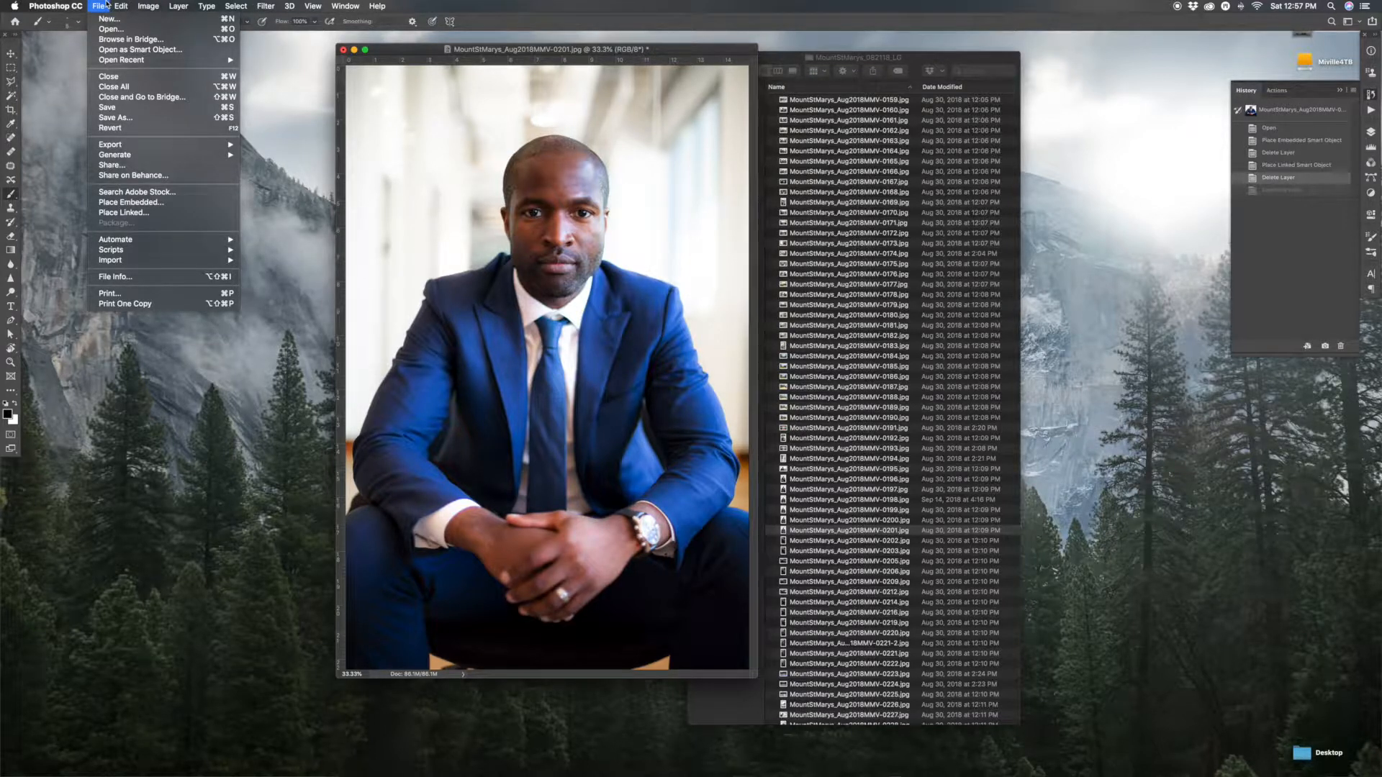
{"action": "mouse_move", "coordinate": [121, 6]}
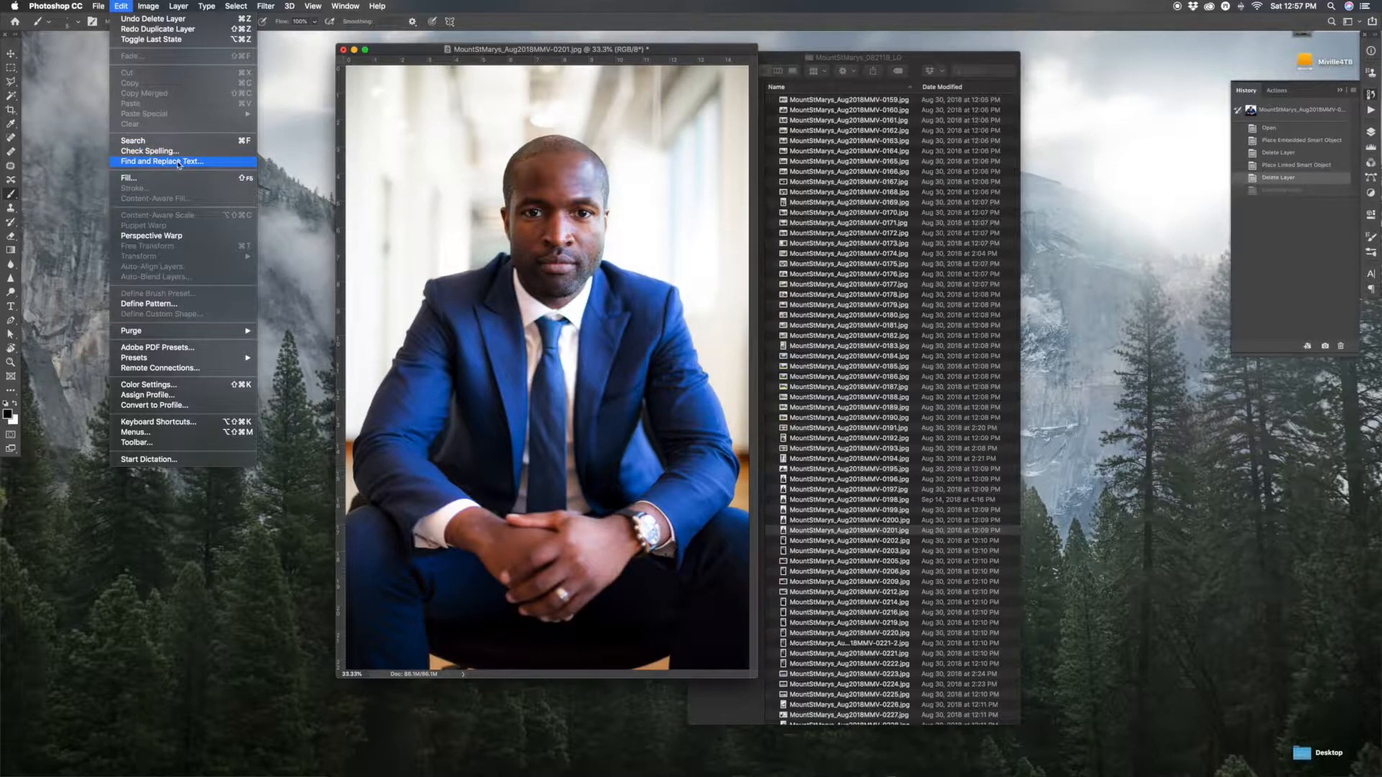
{"action": "left_click", "coordinate": [182, 240]}
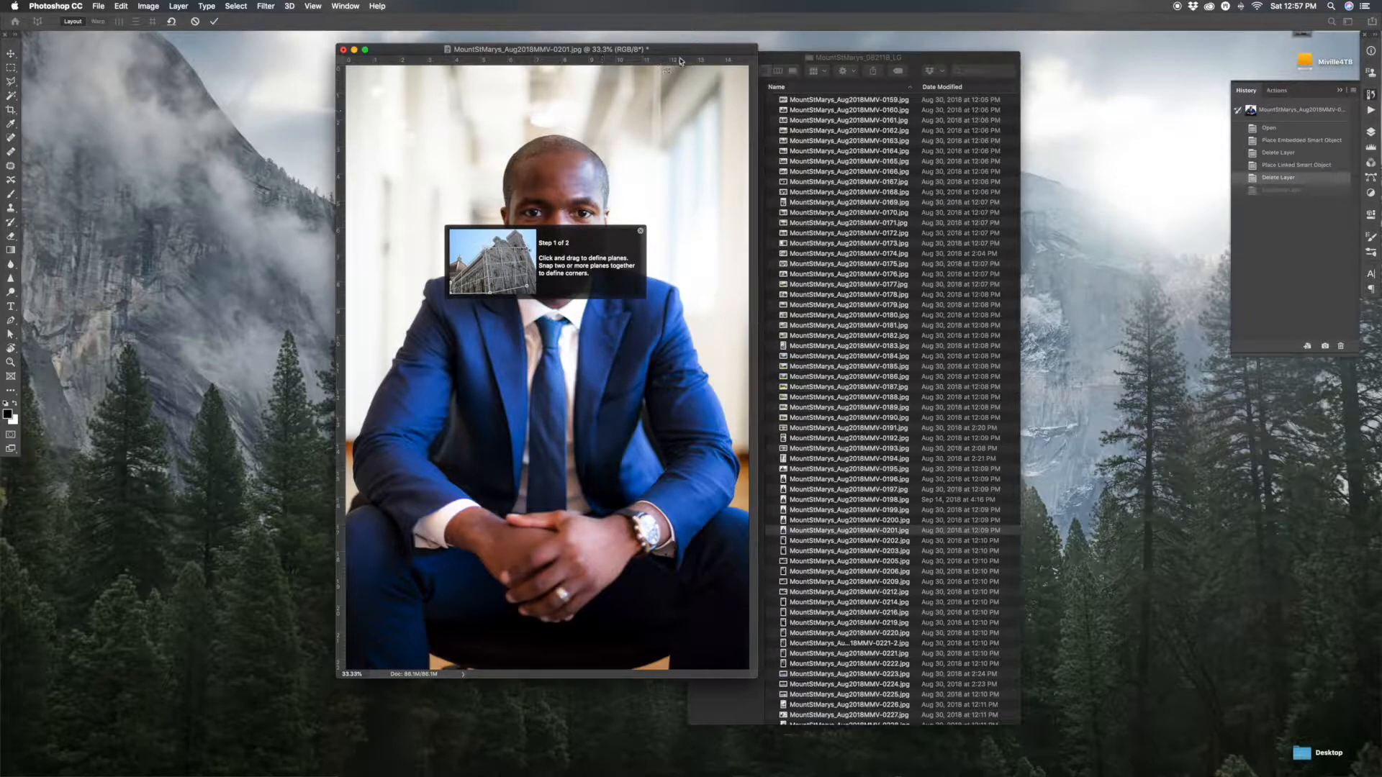
{"action": "left_click", "coordinate": [641, 231]}
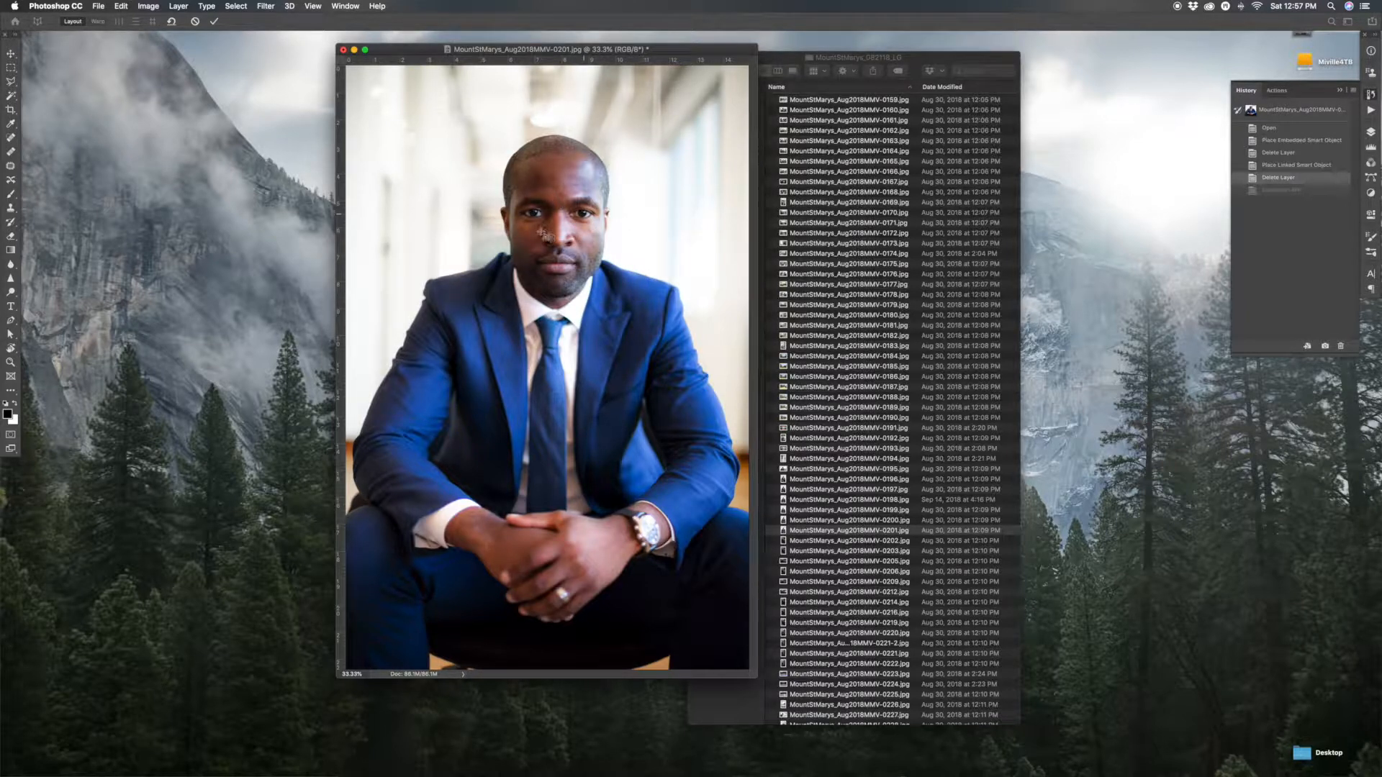
{"action": "left_click", "coordinate": [148, 6]}
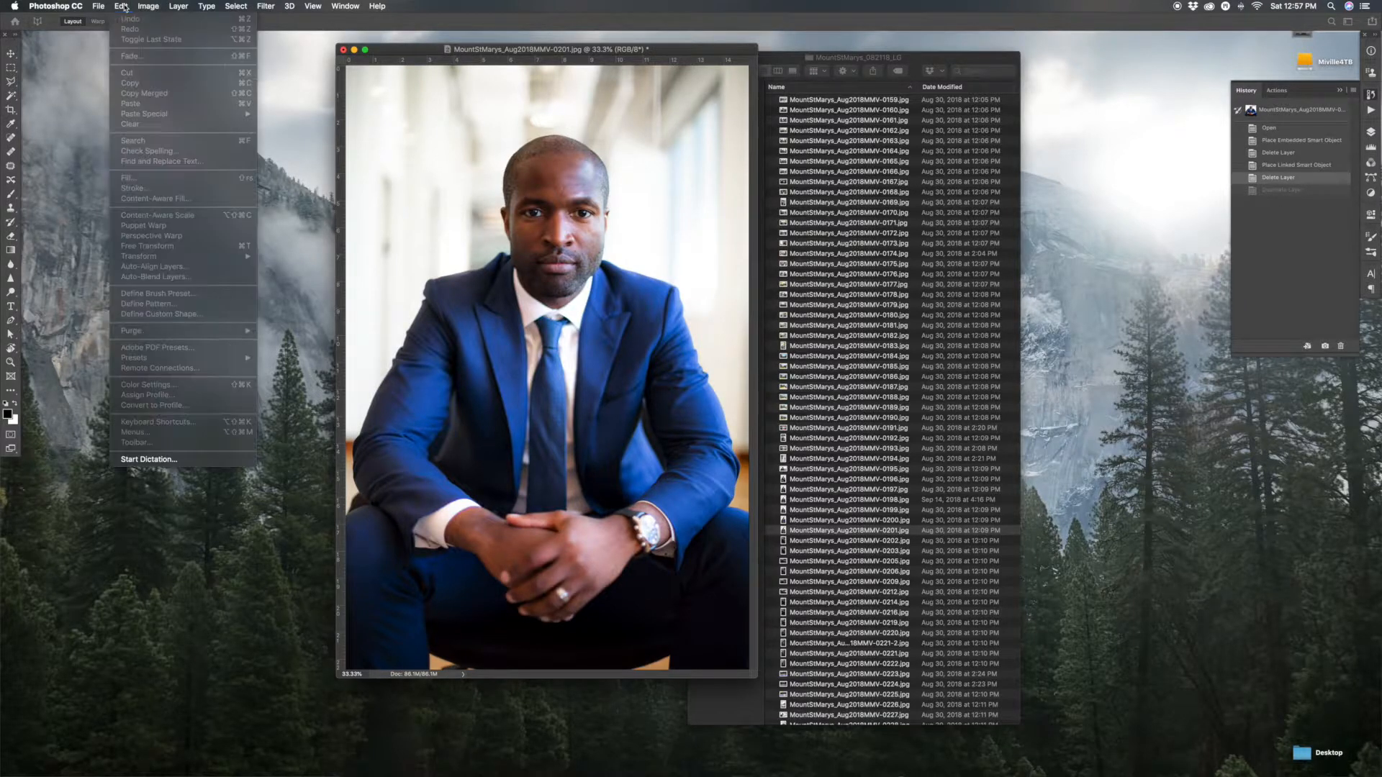
{"action": "left_click", "coordinate": [137, 225]}
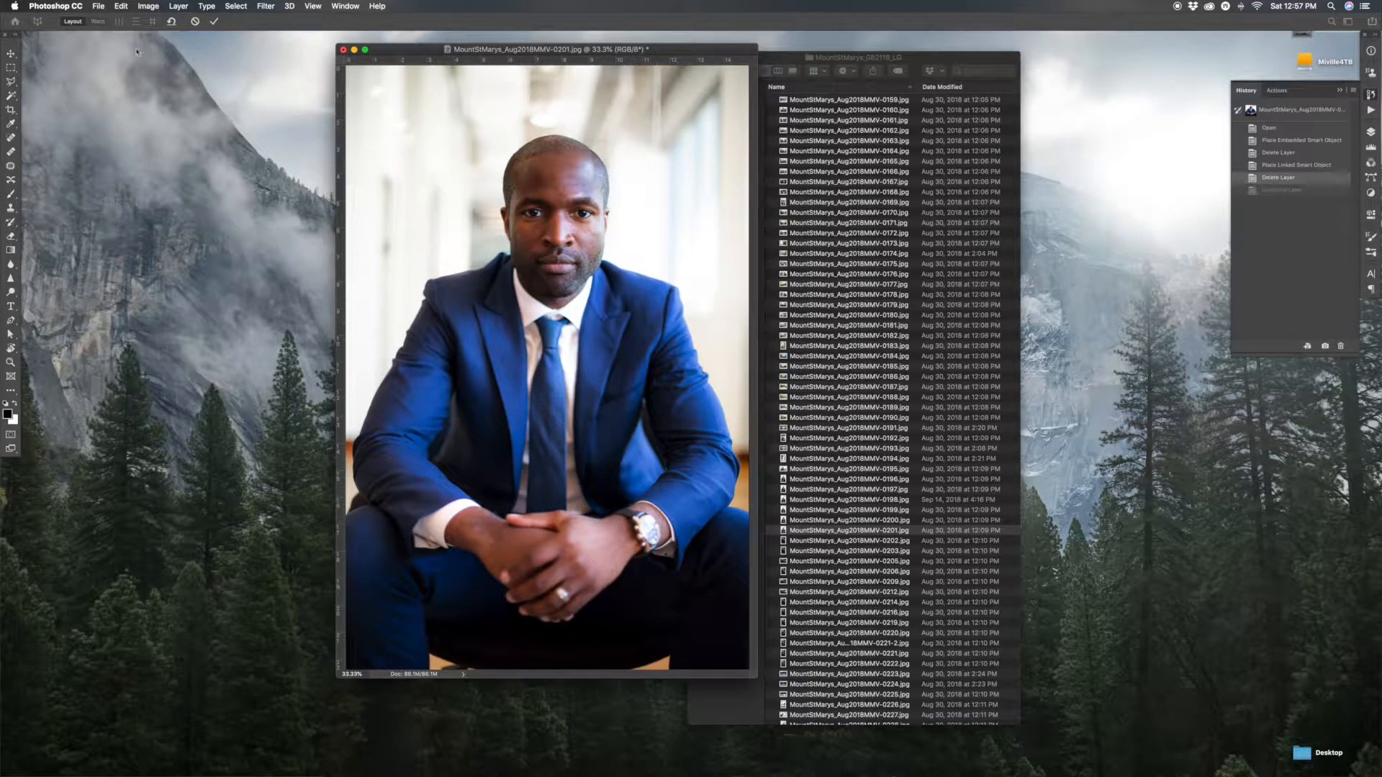
{"action": "left_click", "coordinate": [11, 55]}
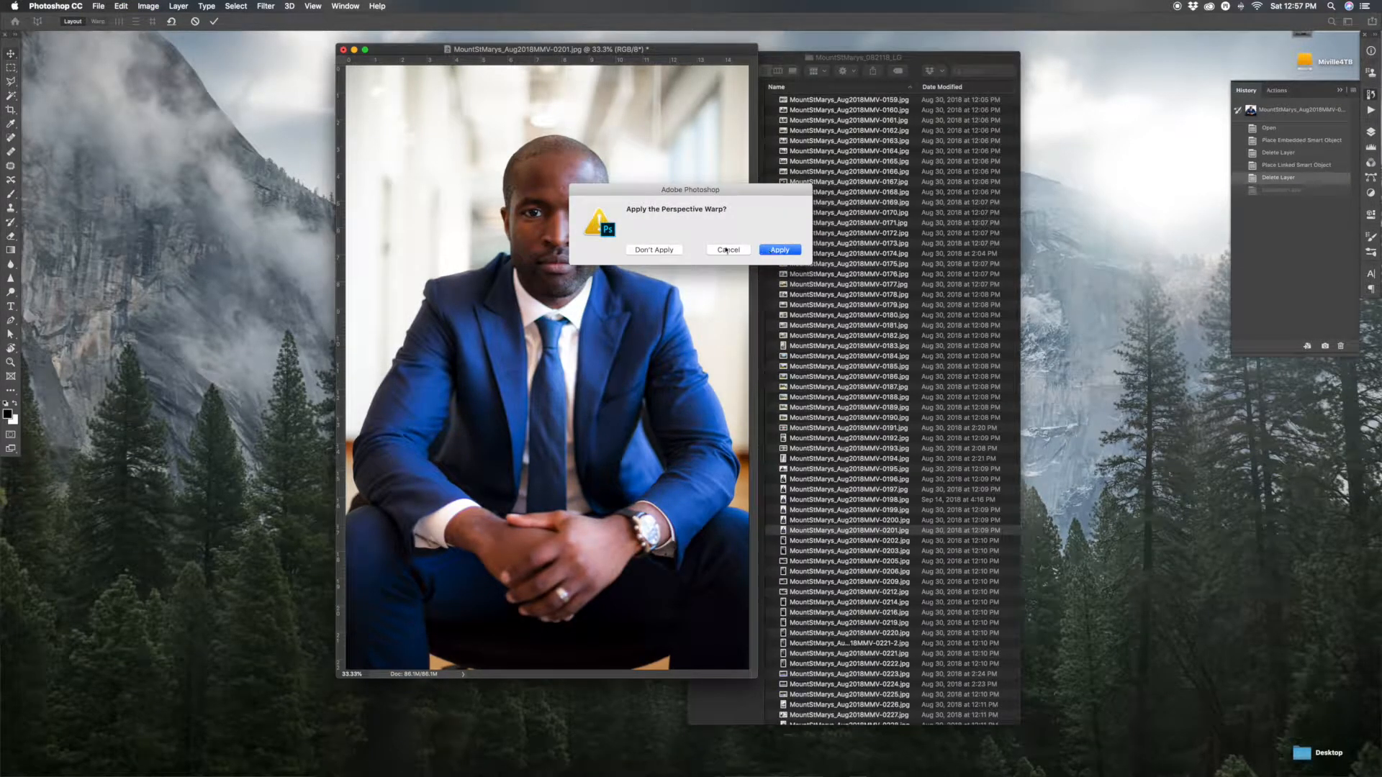
{"action": "left_click", "coordinate": [779, 250]}
- Show the layers and convert the locked Background into a regular layer named Layer 0
{"action": "left_click", "coordinate": [148, 6]}
{"action": "mouse_move", "coordinate": [121, 6]}
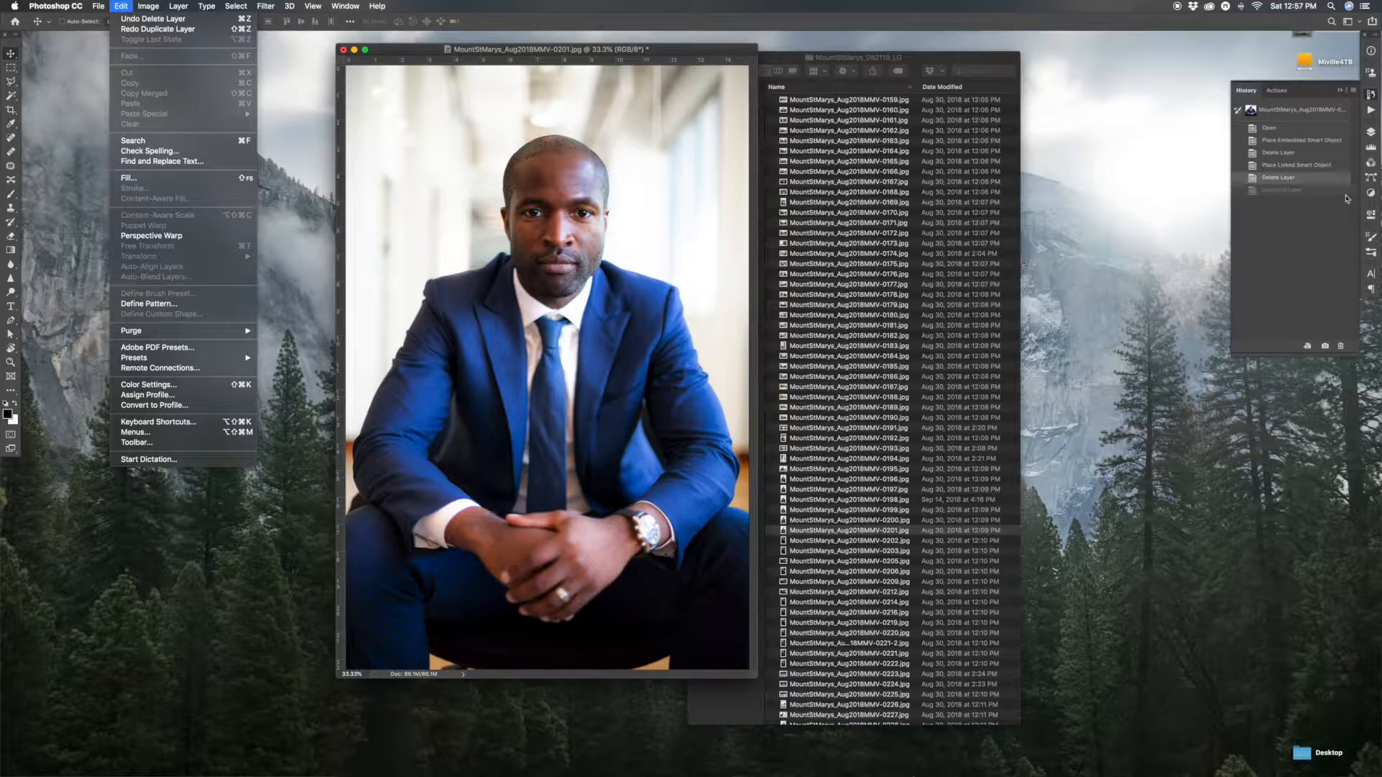
{"action": "left_click", "coordinate": [1303, 201]}
{"action": "left_click", "coordinate": [1371, 132]}
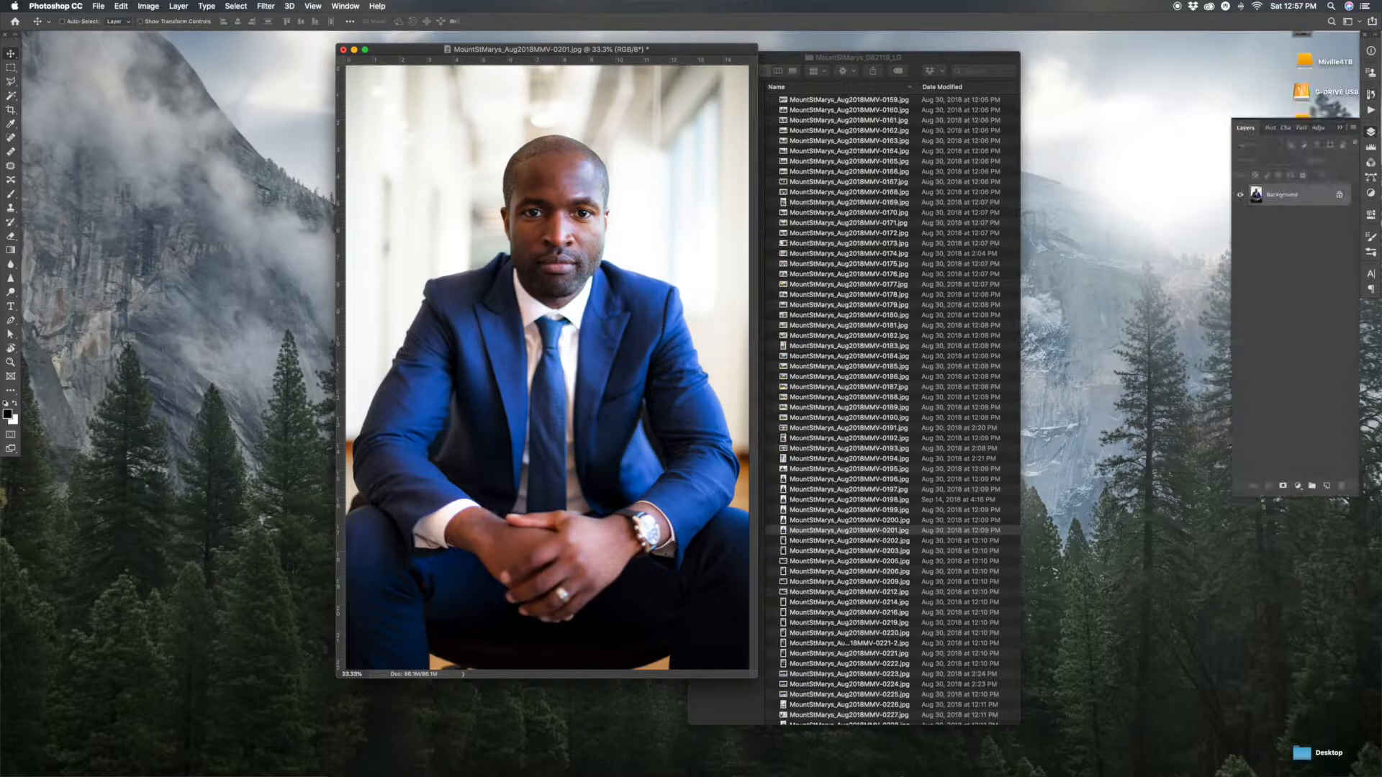
{"action": "double_click", "coordinate": [1281, 196]}
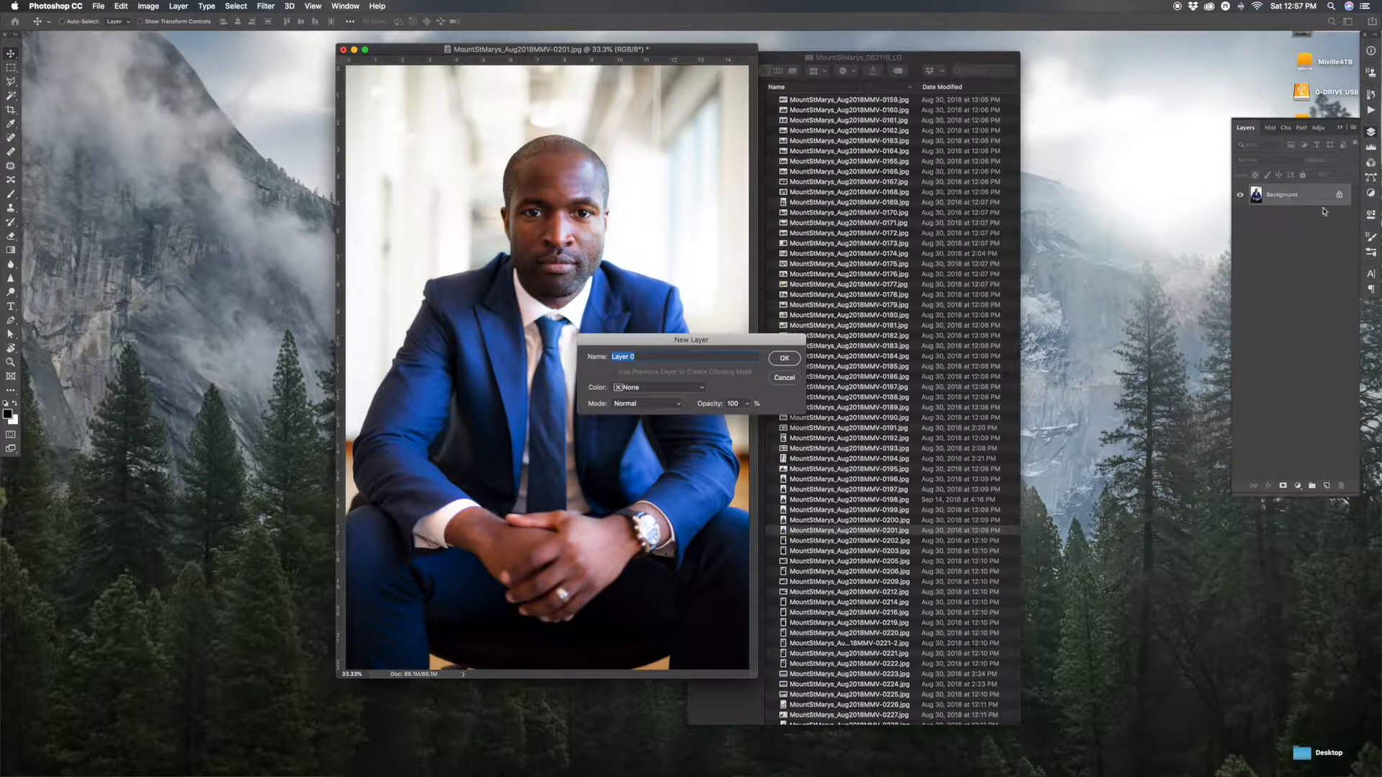
{"action": "left_click", "coordinate": [781, 360]}
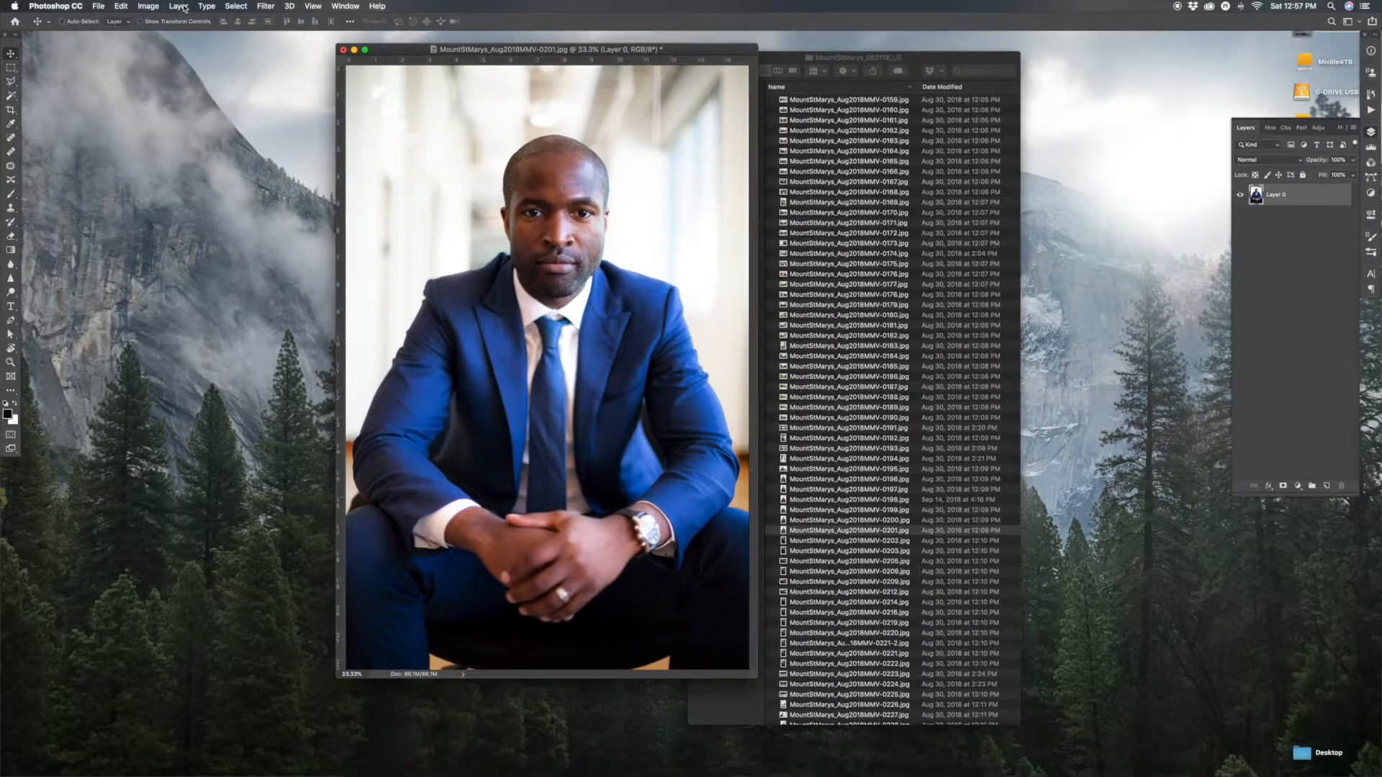
- Try scaling Layer 0 inward from its lower-left corner with Content-Aware Scale
{"action": "left_click", "coordinate": [121, 6]}
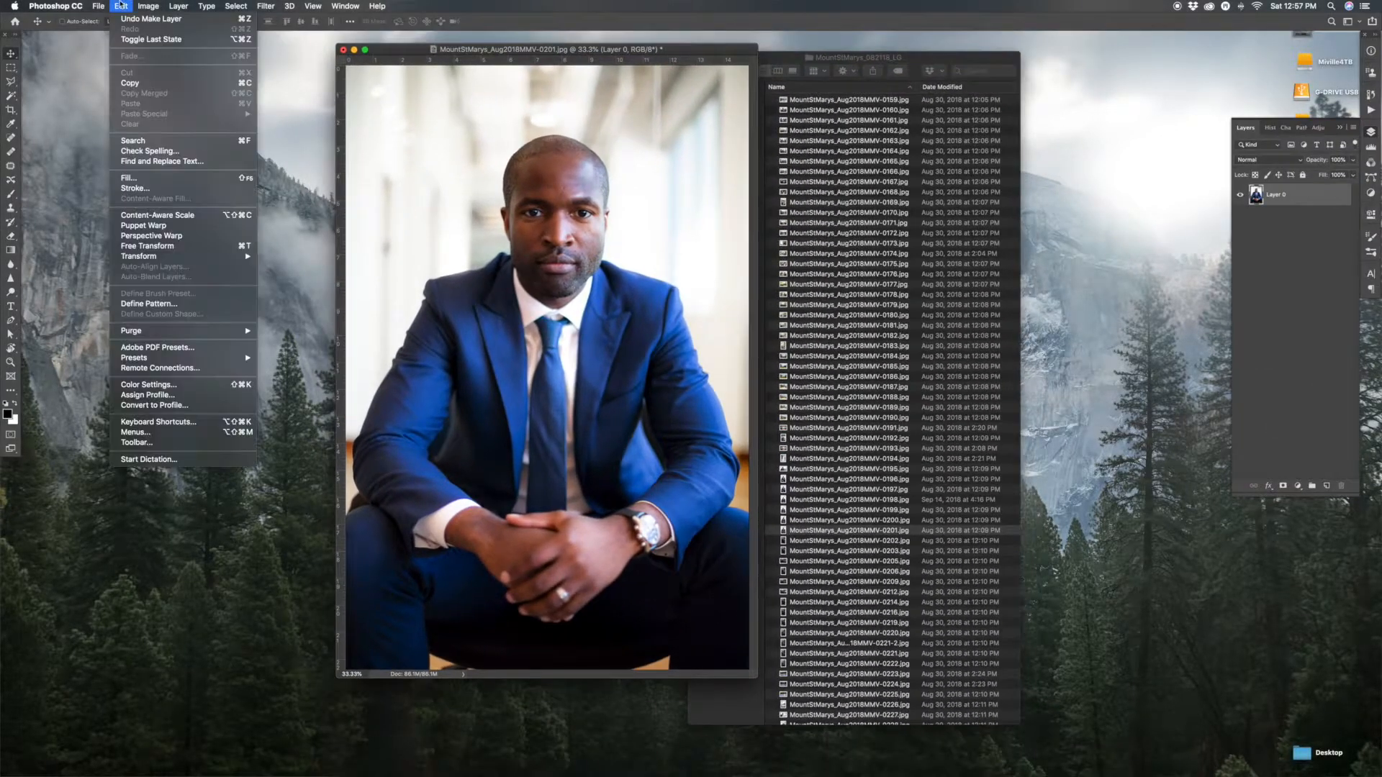
{"action": "left_click", "coordinate": [185, 216]}
{"action": "left_click_drag", "start_coordinate": [349, 668], "coordinate": [407, 521]}
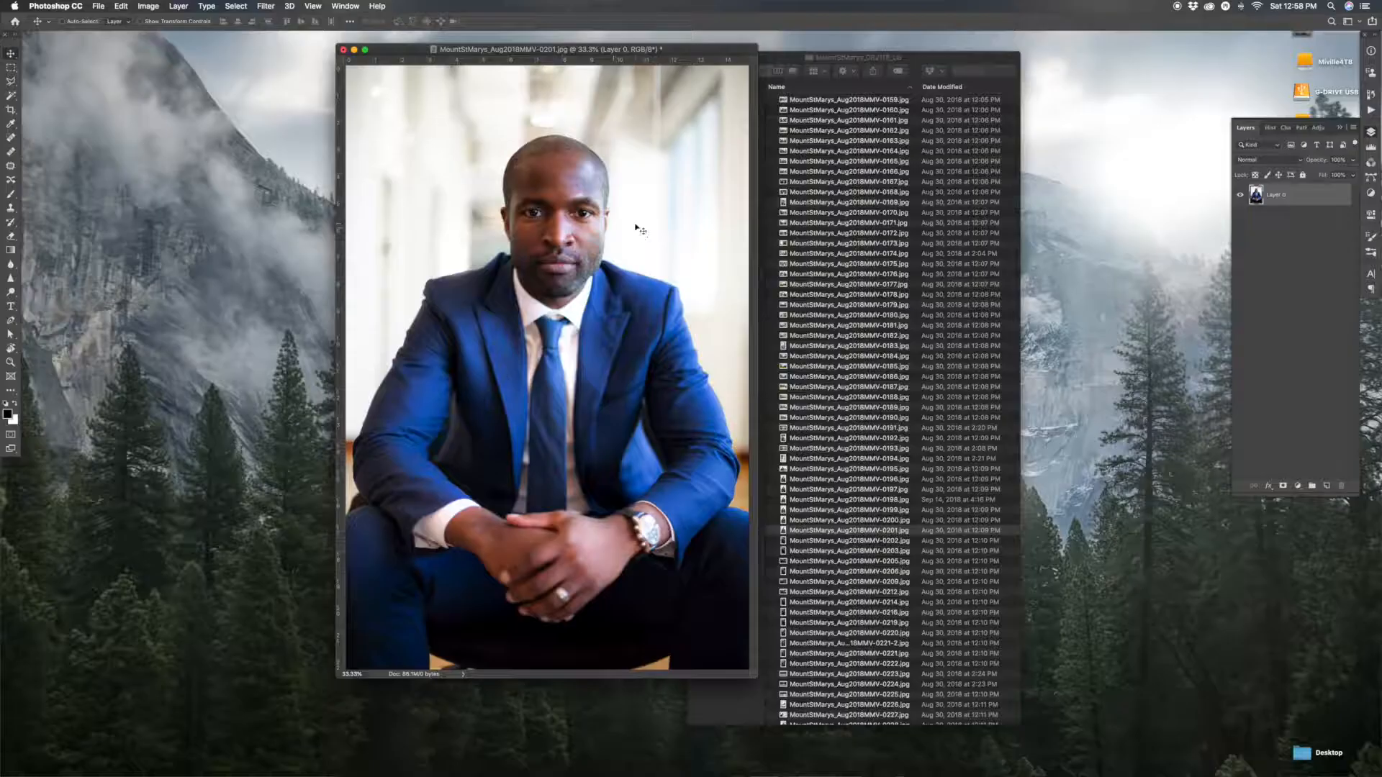
{"action": "left_click", "coordinate": [104, 6]}
{"action": "mouse_move", "coordinate": [121, 6]}
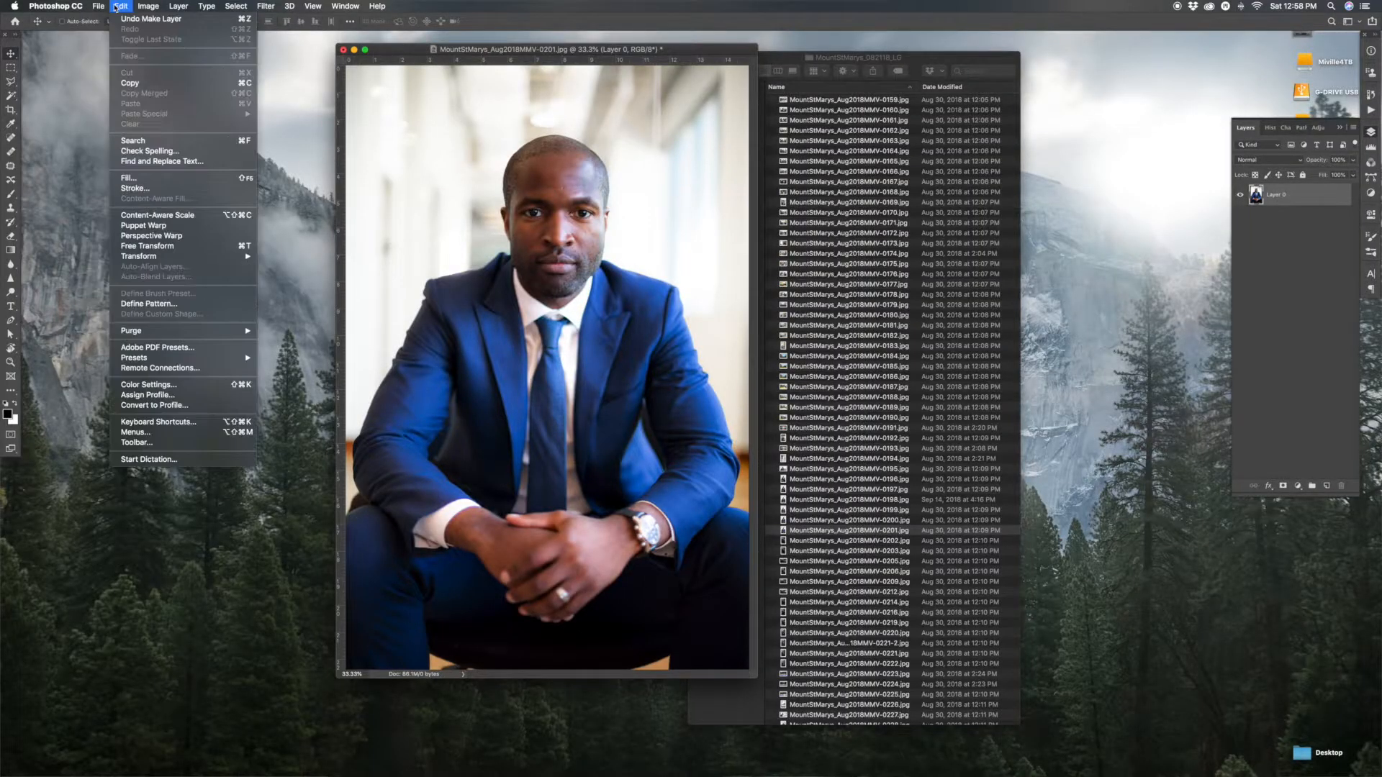
{"action": "left_click", "coordinate": [168, 238]}
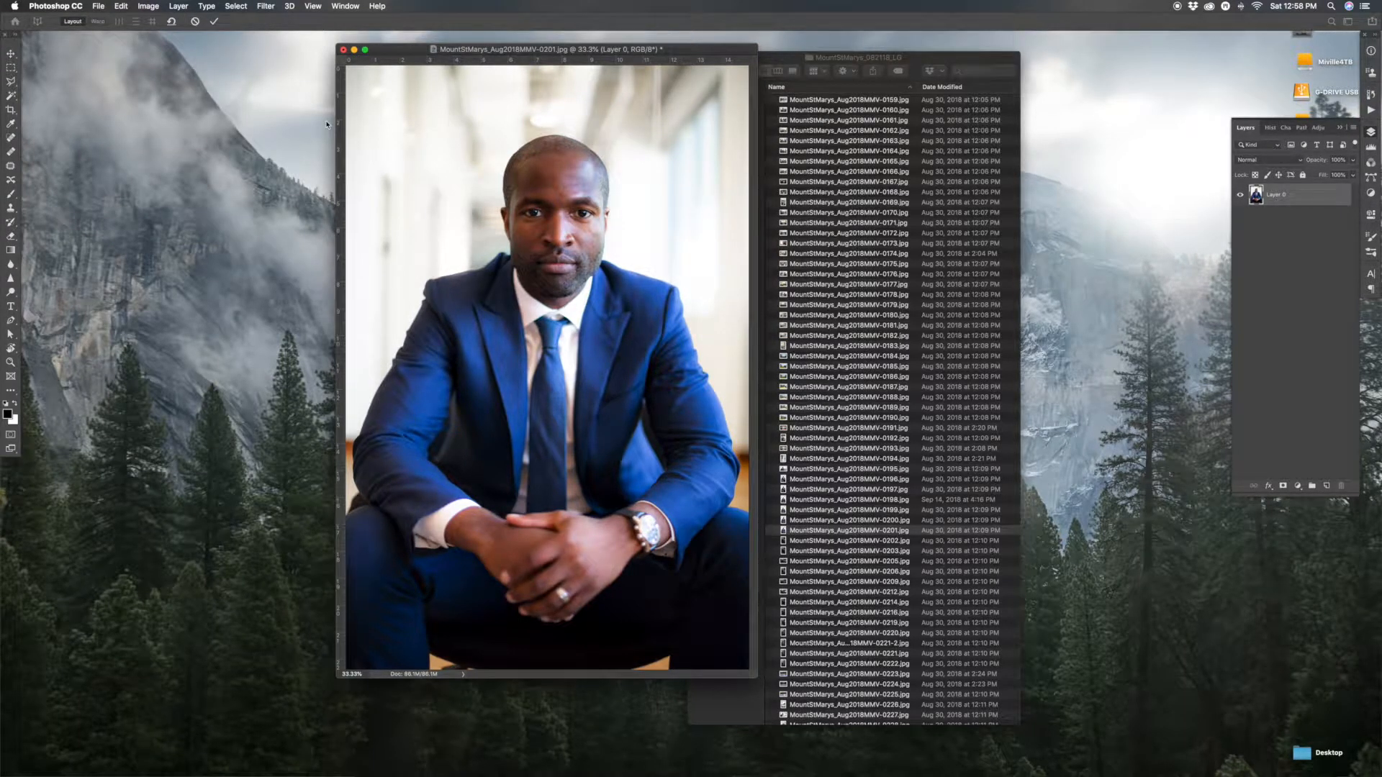
{"action": "key", "text": "Escape"}
- Copy a rectangular area covering the backdrop, one side of the man's face and his shoulder onto a new layer
{"action": "left_click", "coordinate": [130, 6]}
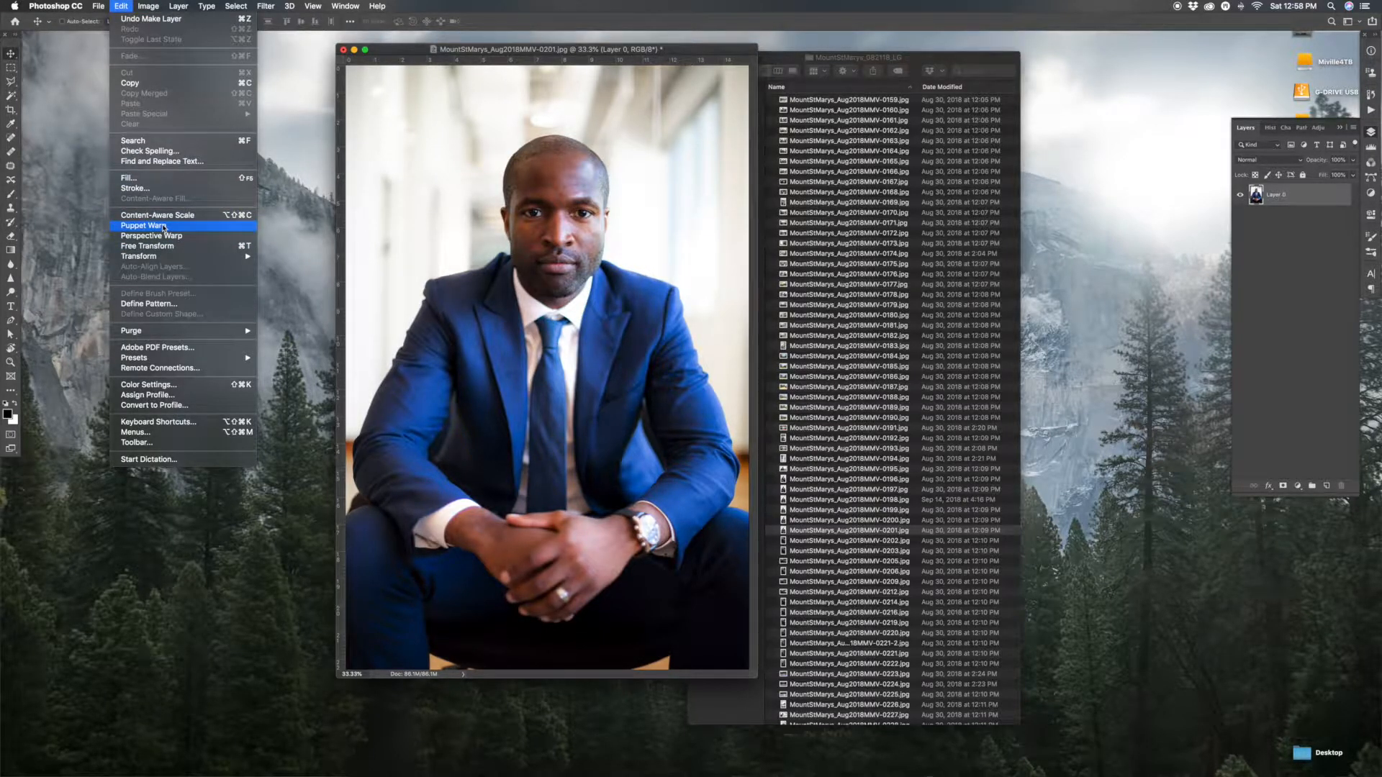
{"action": "left_click", "coordinate": [13, 68]}
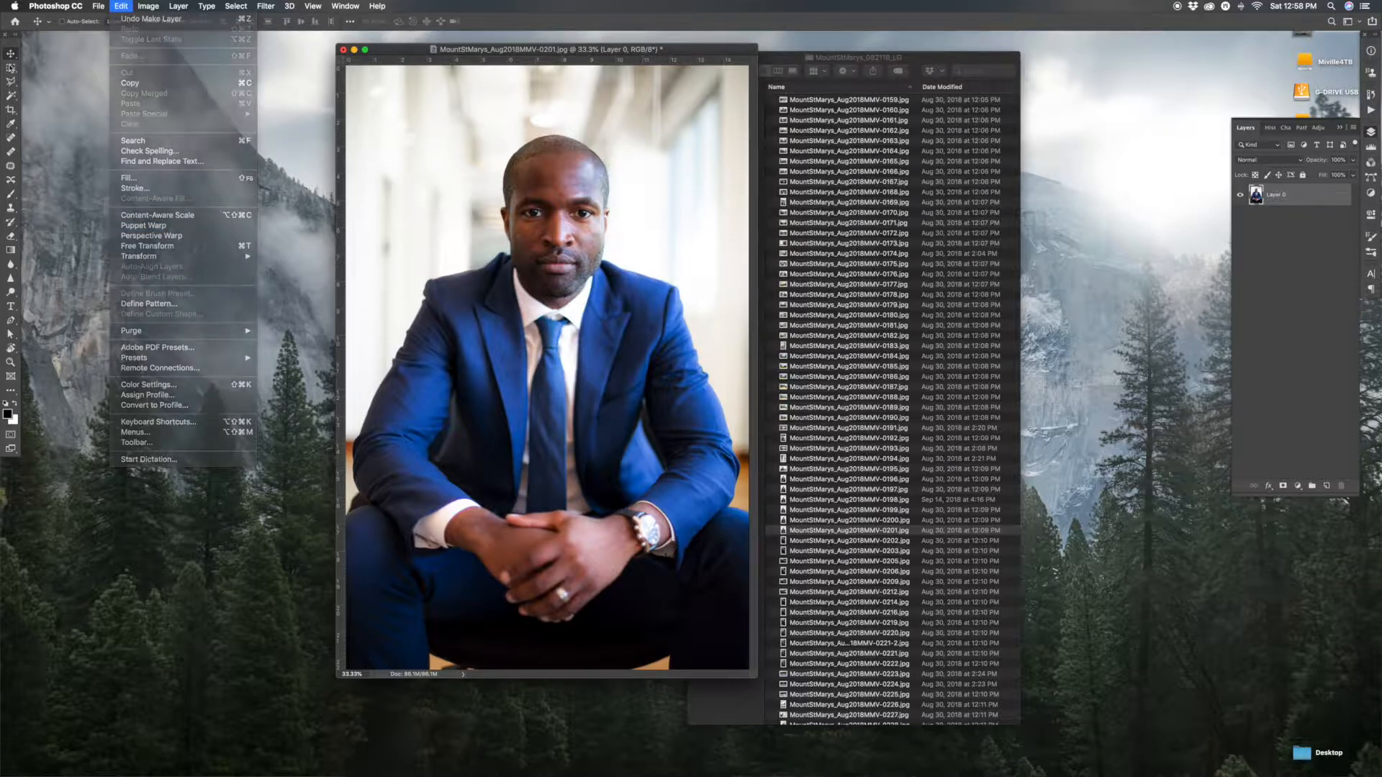
{"action": "left_click", "coordinate": [13, 68]}
{"action": "left_click_drag", "start_coordinate": [405, 128], "coordinate": [559, 345]}
{"action": "key", "text": "ctrl+j"}
{"action": "key", "text": "v"}
- Start Puppet Warp on the copied layer and try pinning the mesh at its upper-left corner and down the side of the head
{"action": "left_click", "coordinate": [121, 6]}
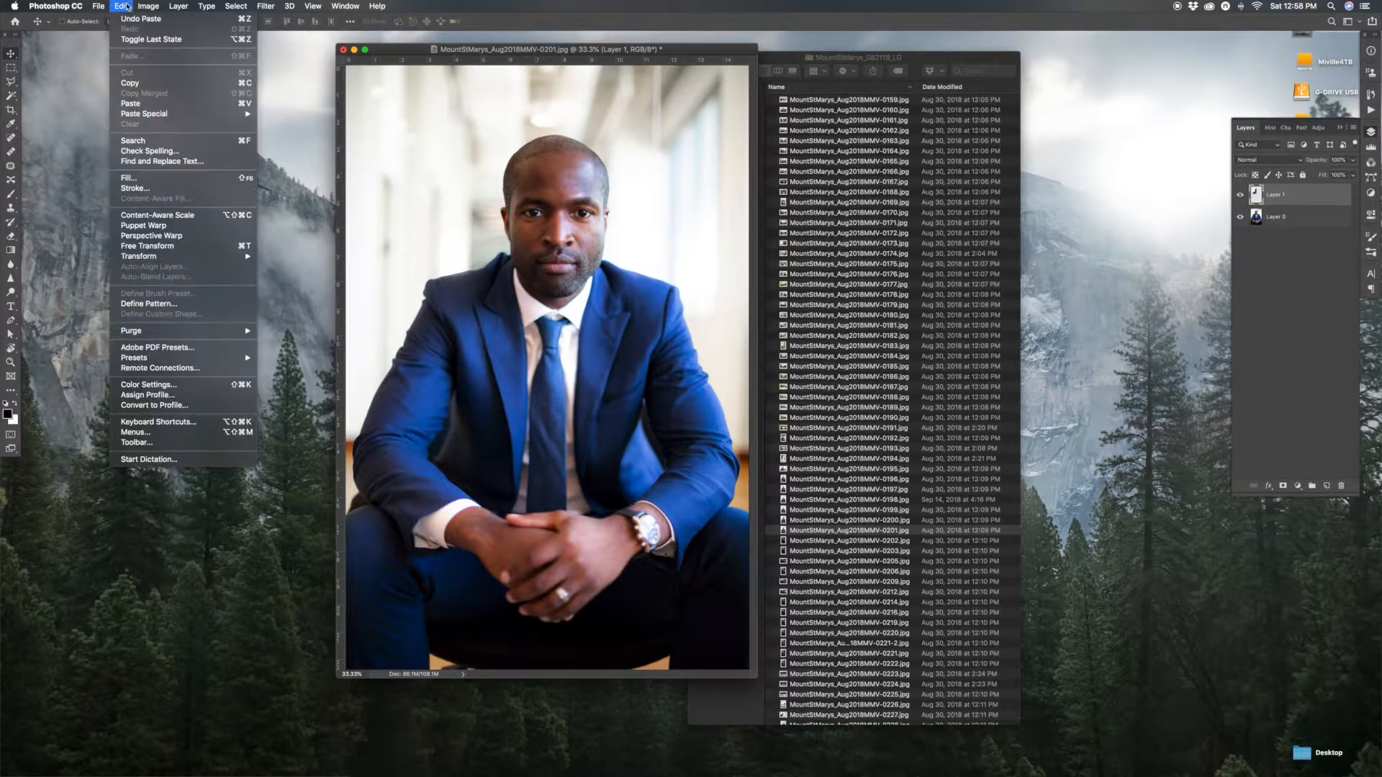
{"action": "left_click", "coordinate": [144, 225]}
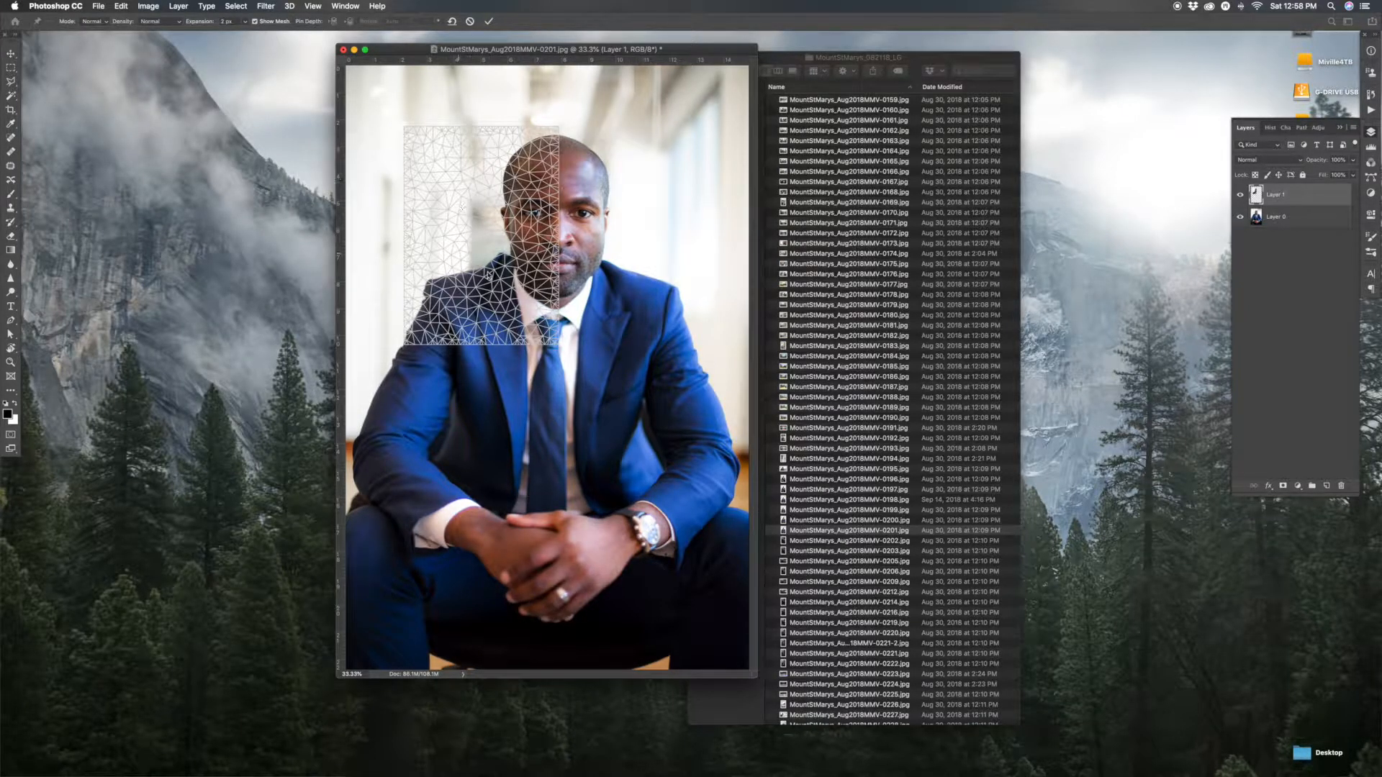
{"action": "left_click", "coordinate": [510, 165]}
{"action": "left_click", "coordinate": [409, 133]}
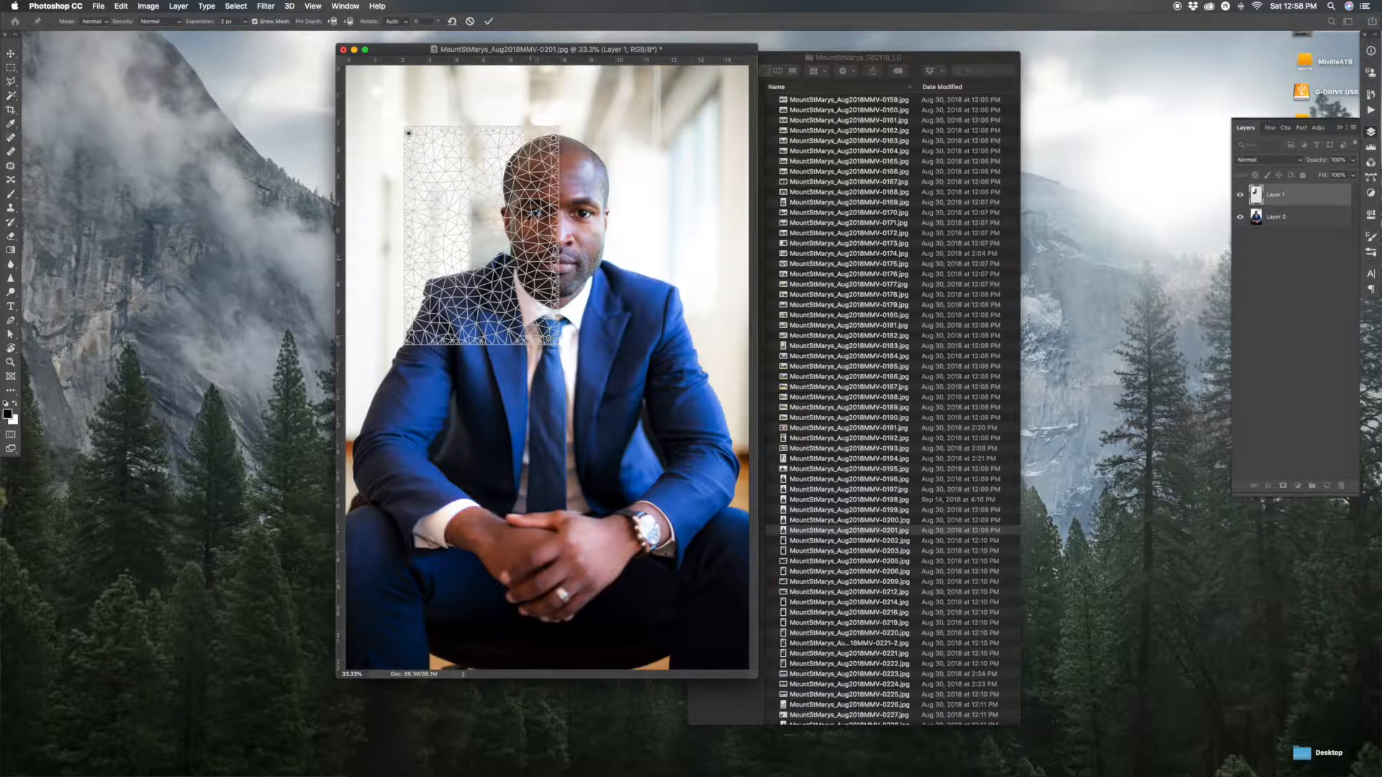
{"action": "left_click", "coordinate": [502, 177]}
{"action": "left_click", "coordinate": [504, 207]}
{"action": "left_click", "coordinate": [504, 228]}
{"action": "left_click", "coordinate": [511, 241]}
{"action": "left_click", "coordinate": [510, 254]}
{"action": "left_click", "coordinate": [509, 247]}
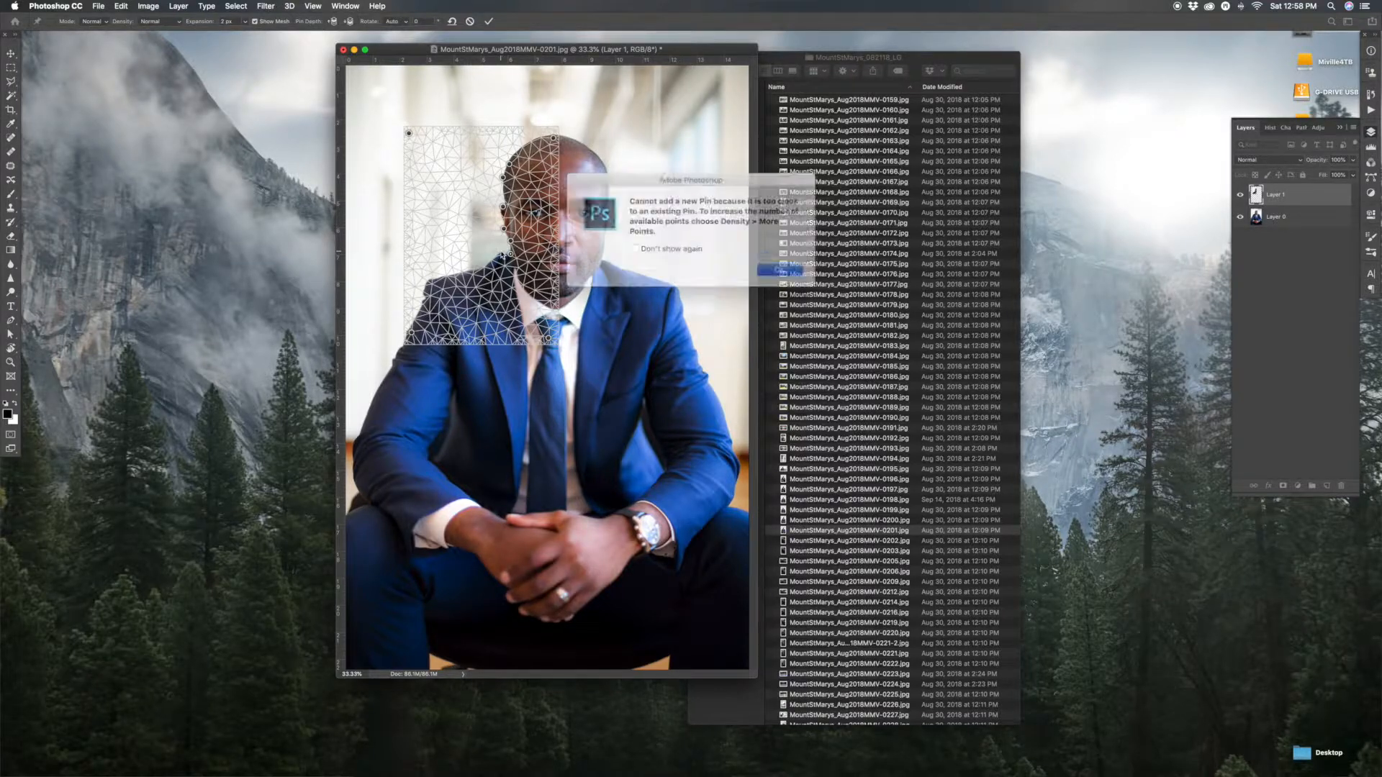
{"action": "left_click", "coordinate": [771, 266]}
- Try adding more Puppet Warp pins from the neck along the shoulder to the upper arm
{"action": "left_click", "coordinate": [495, 253]}
{"action": "left_click", "coordinate": [481, 269]}
{"action": "left_click", "coordinate": [429, 278]}
{"action": "left_click", "coordinate": [420, 298]}
{"action": "left_click", "coordinate": [414, 320]}
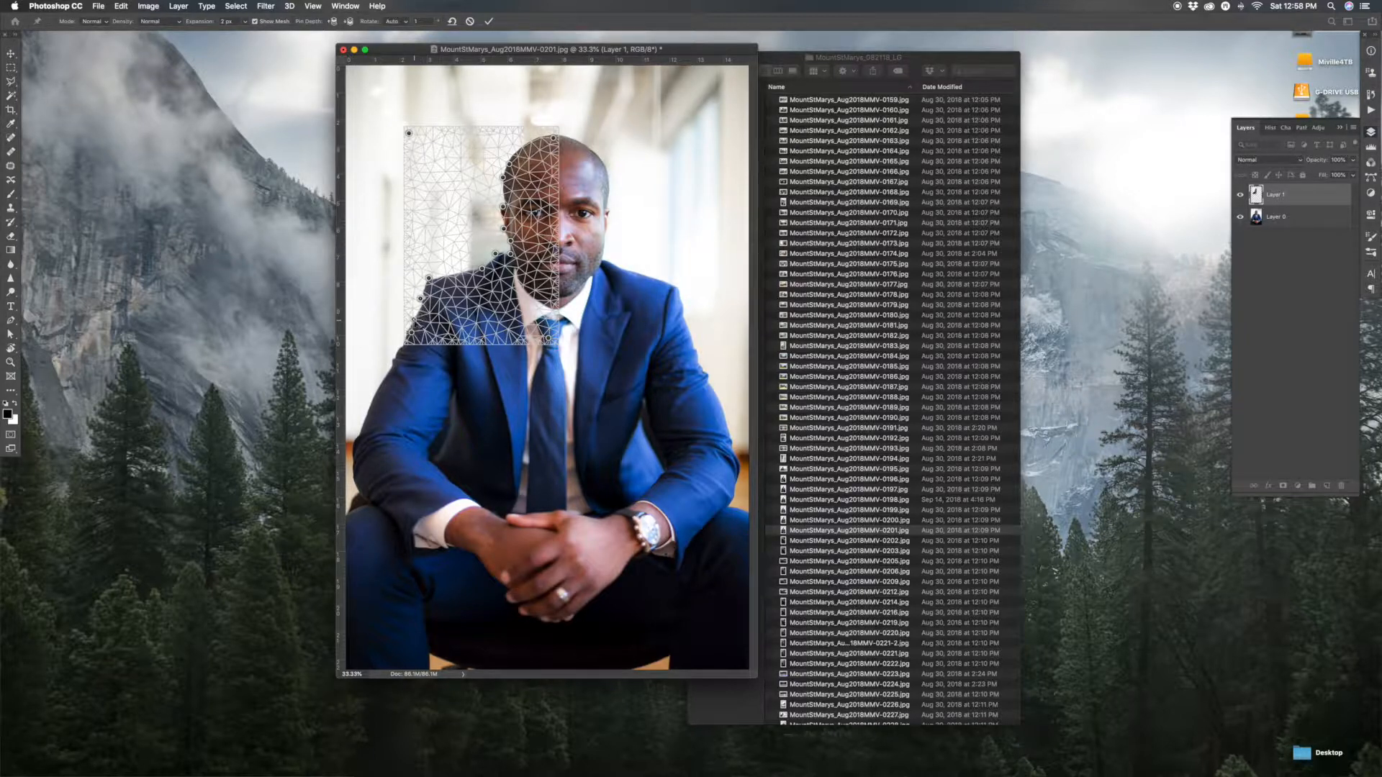
- Distort the backdrop beside the head with a Puppet Warp pin, apply the warp and delete Layer 1
{"action": "left_click", "coordinate": [475, 206]}
{"action": "mouse_move", "coordinate": [468, 203]}
{"action": "left_mouse_down"}
{"action": "mouse_move", "coordinate": [444, 180]}
{"action": "mouse_move", "coordinate": [501, 192]}
{"action": "mouse_move", "coordinate": [496, 205]}
{"action": "left_mouse_up"}
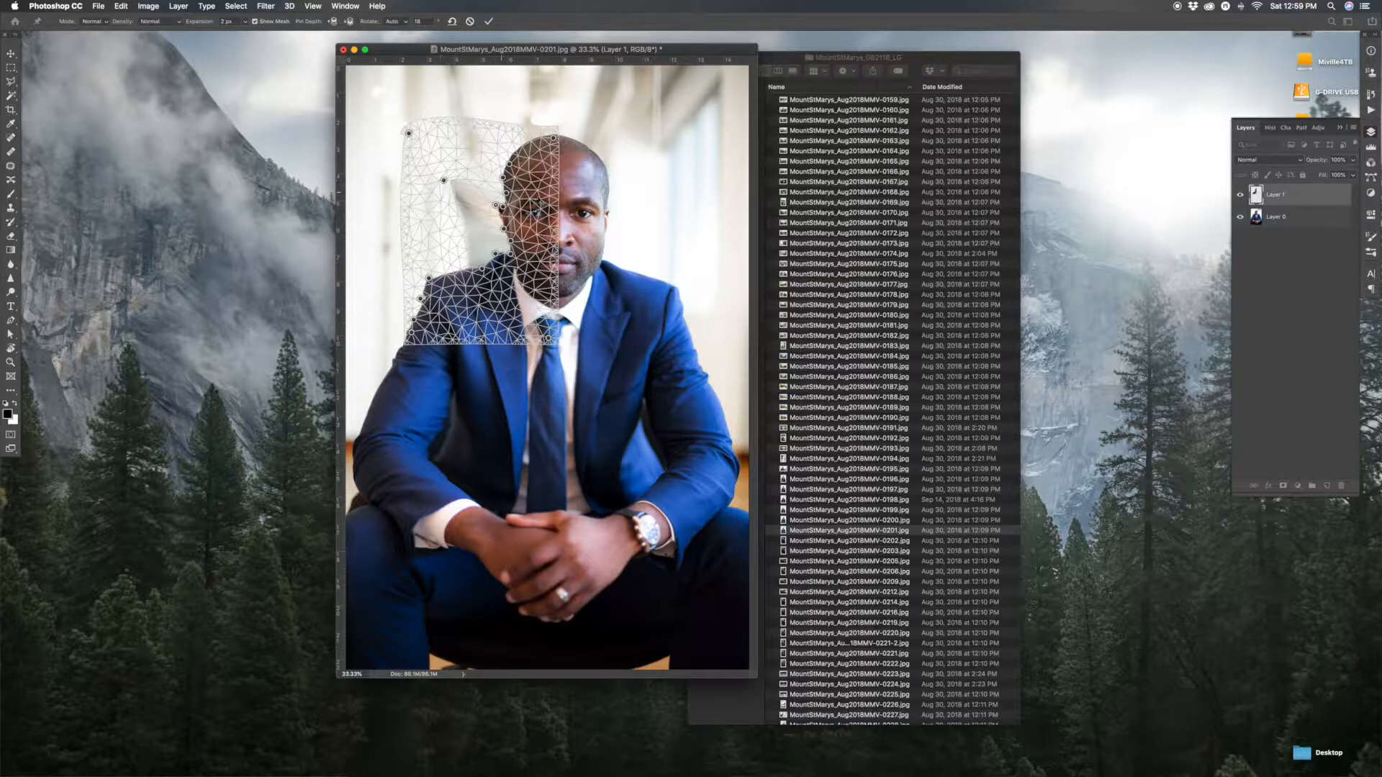
{"action": "key", "text": "Return"}
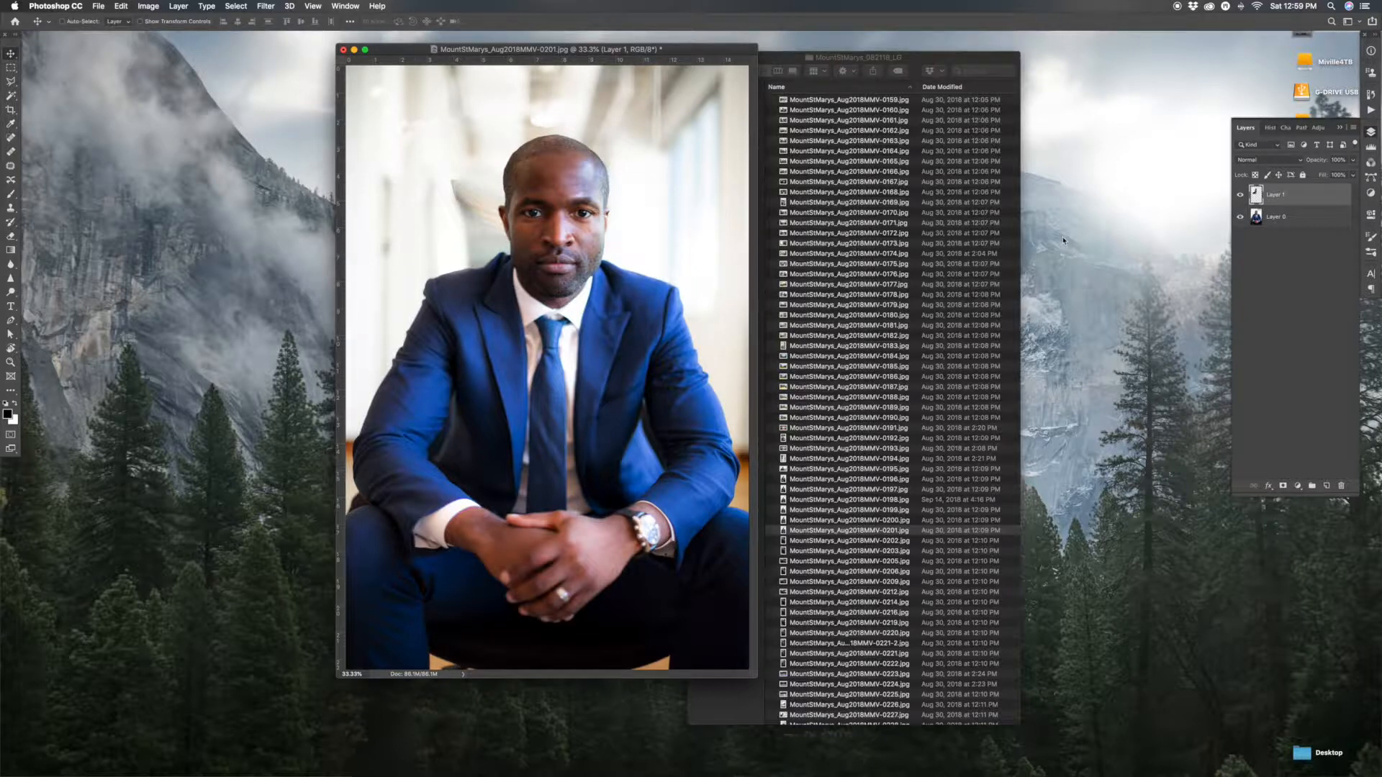
{"action": "left_click_drag", "start_coordinate": [1311, 197], "coordinate": [1341, 487]}
- Try Perspective Warp on Layer 0 with a small plane beside the head, remove the plane and leave the tool
{"action": "left_click", "coordinate": [122, 6]}
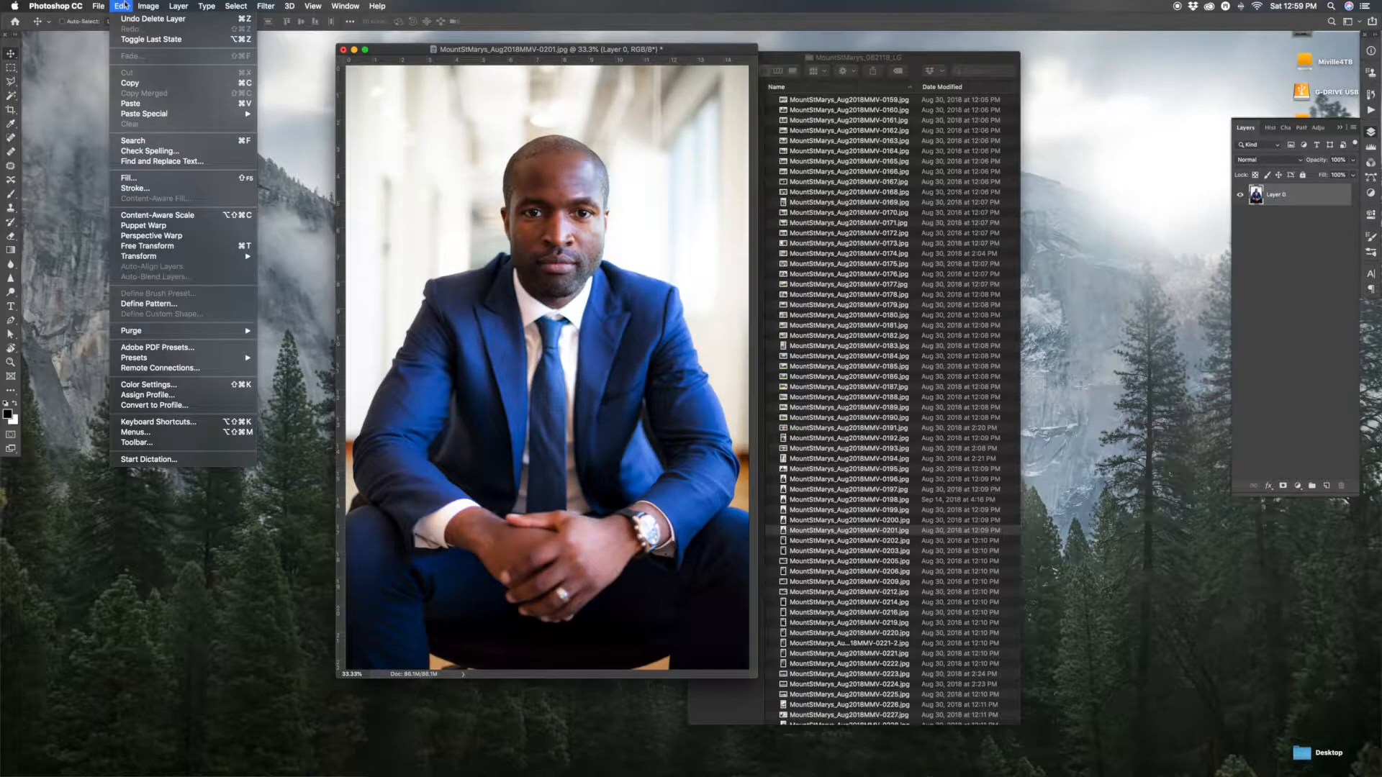
{"action": "left_click", "coordinate": [158, 237]}
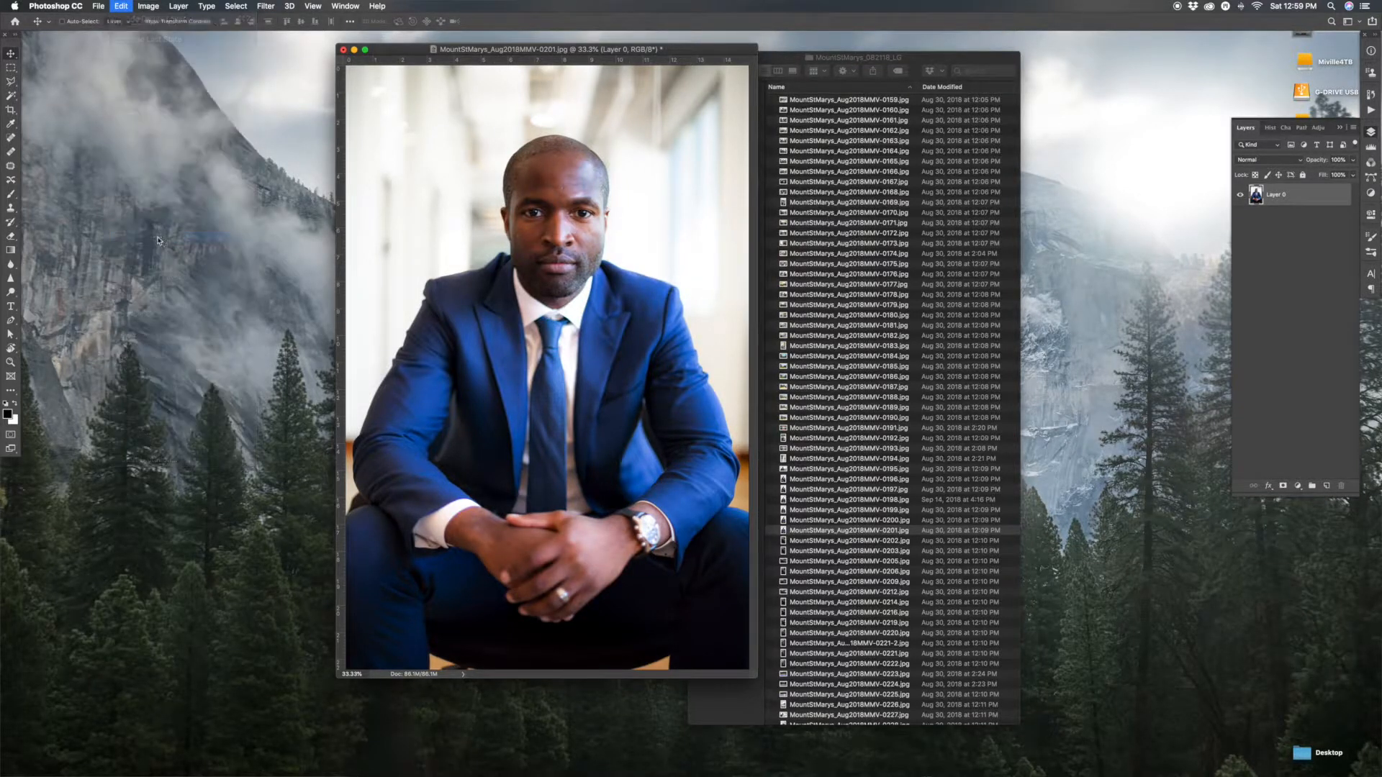
{"action": "left_click_drag", "start_coordinate": [397, 232], "coordinate": [451, 245]}
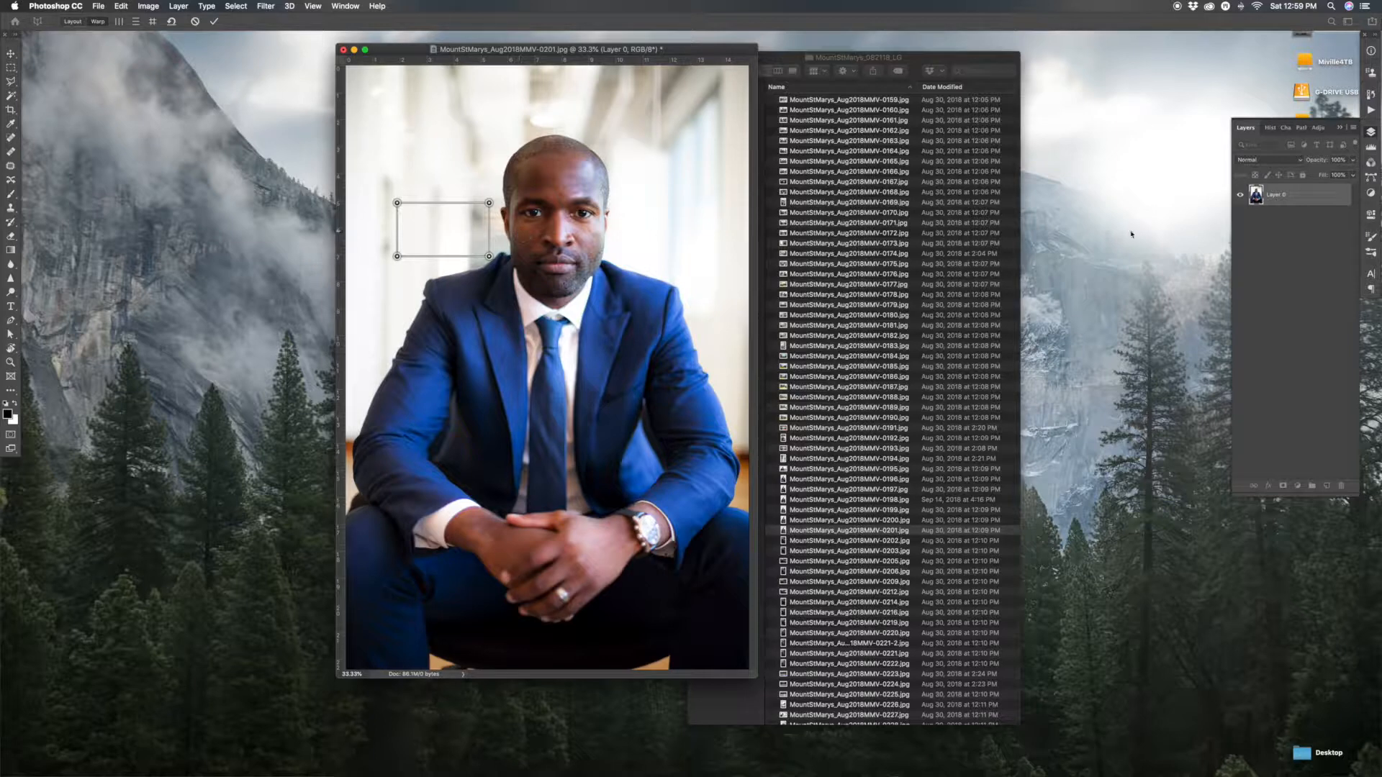
{"action": "key", "text": "BackSpace"}
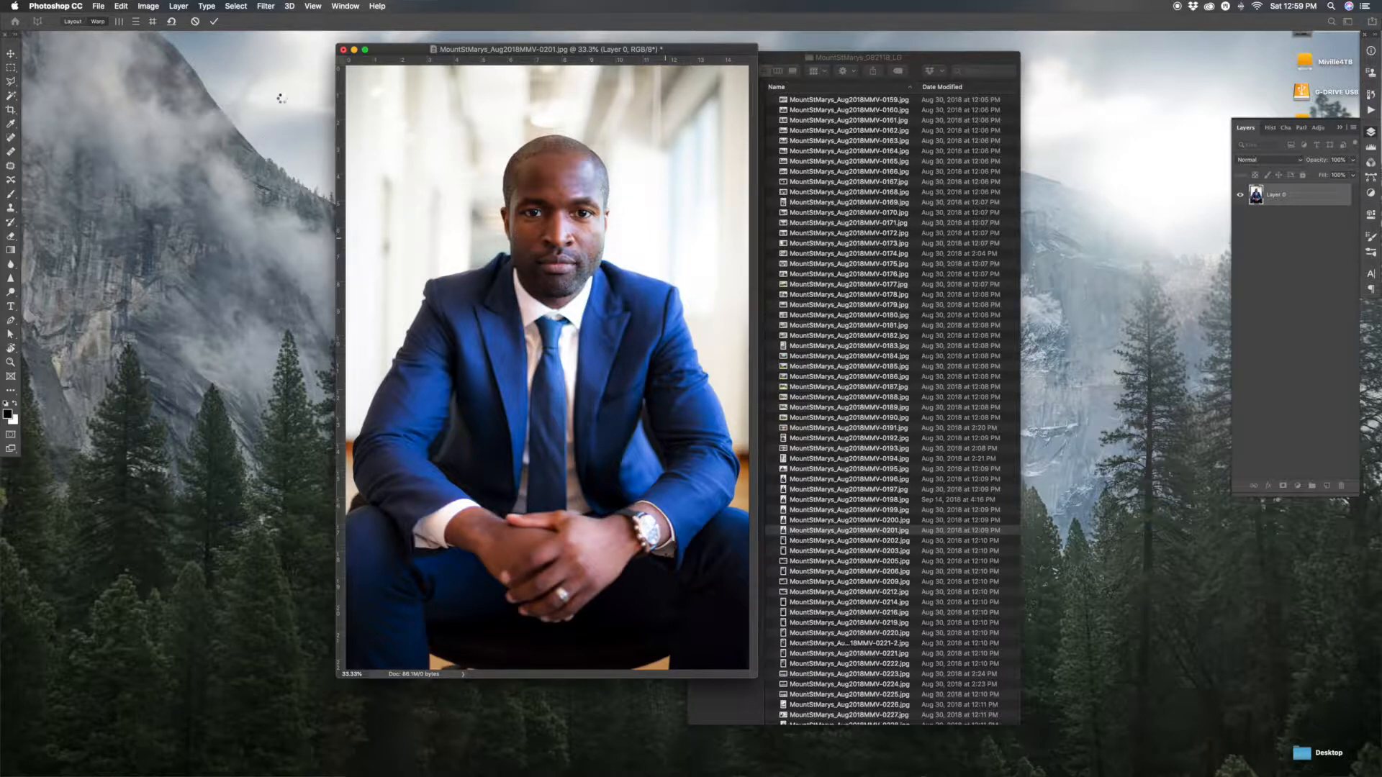
{"action": "key", "text": "Escape"}
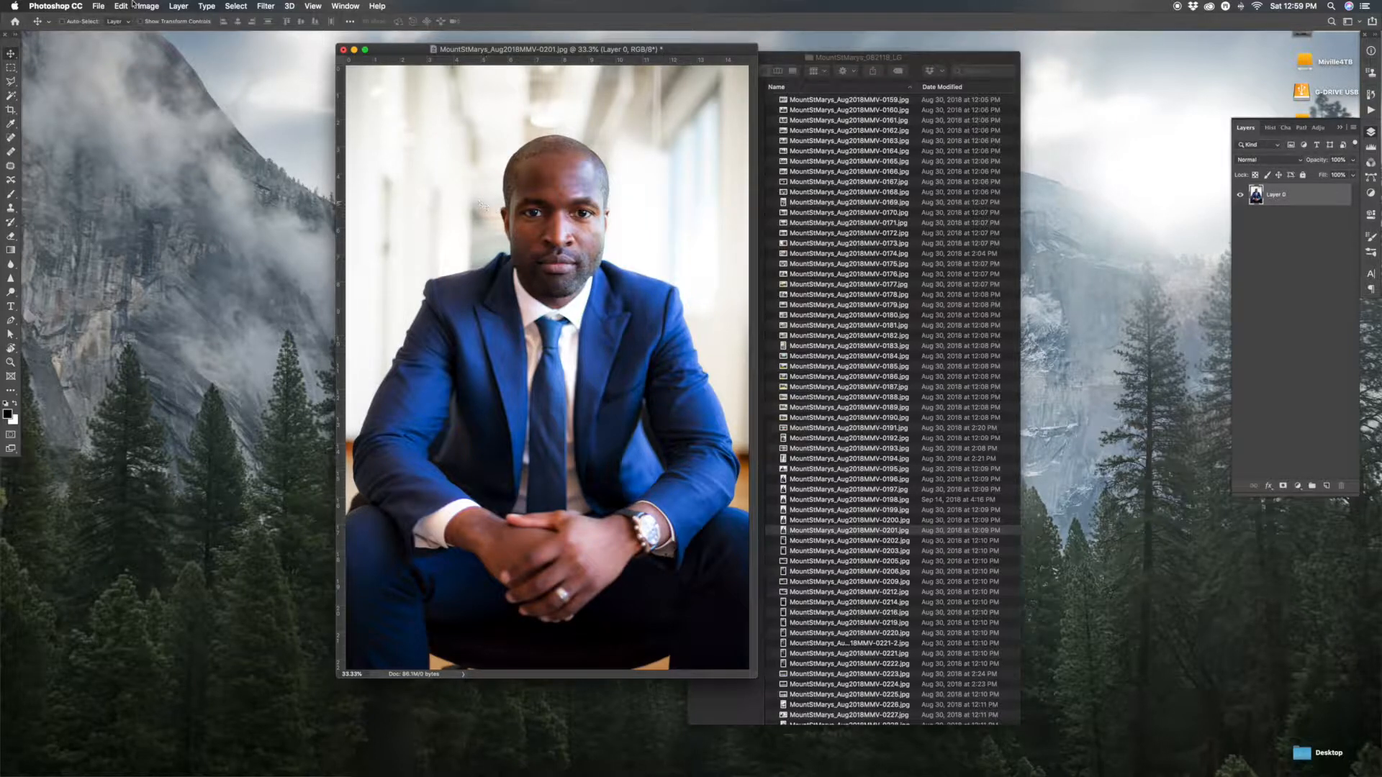
- Start Free Transform on Layer 0 and enlarge the document window to expose space around the photo
{"action": "left_click", "coordinate": [126, 6]}
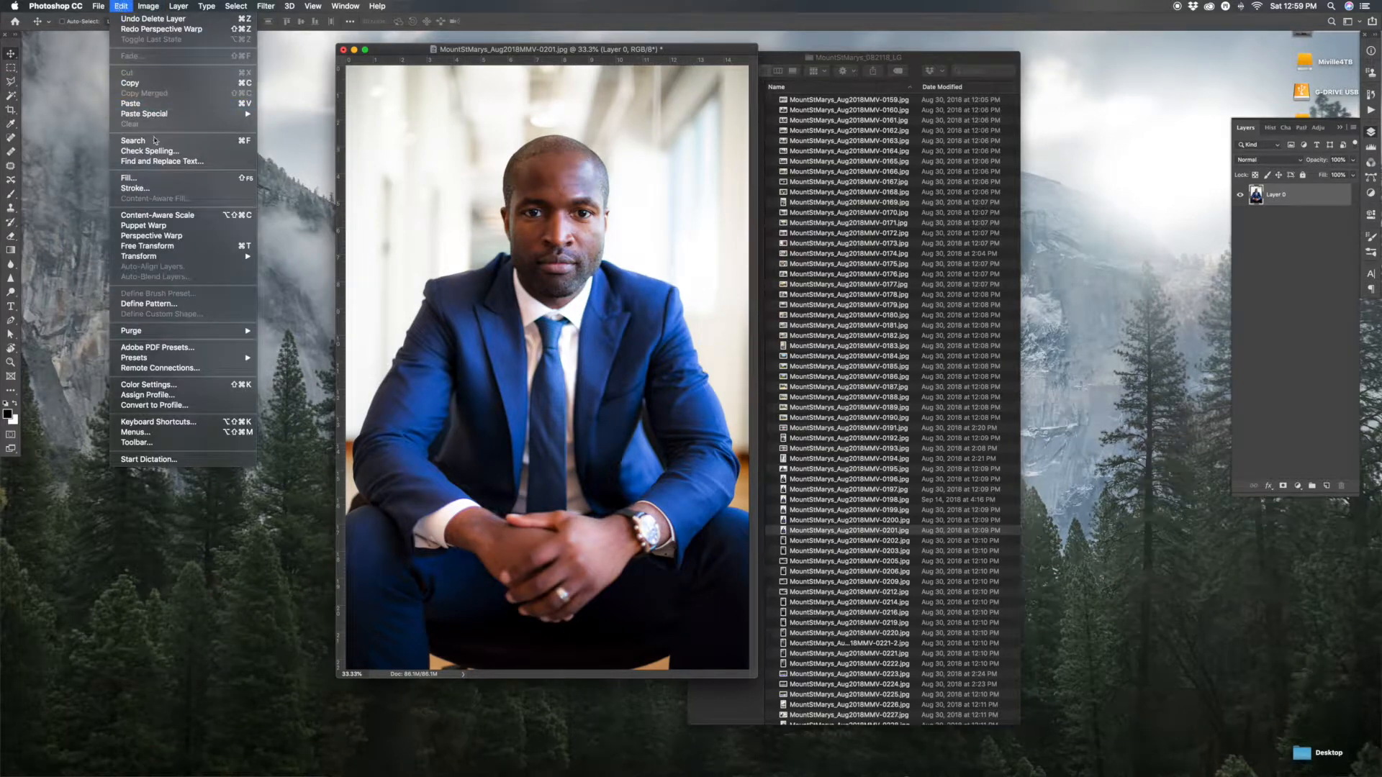
{"action": "mouse_move", "coordinate": [161, 262]}
{"action": "left_click", "coordinate": [154, 247]}
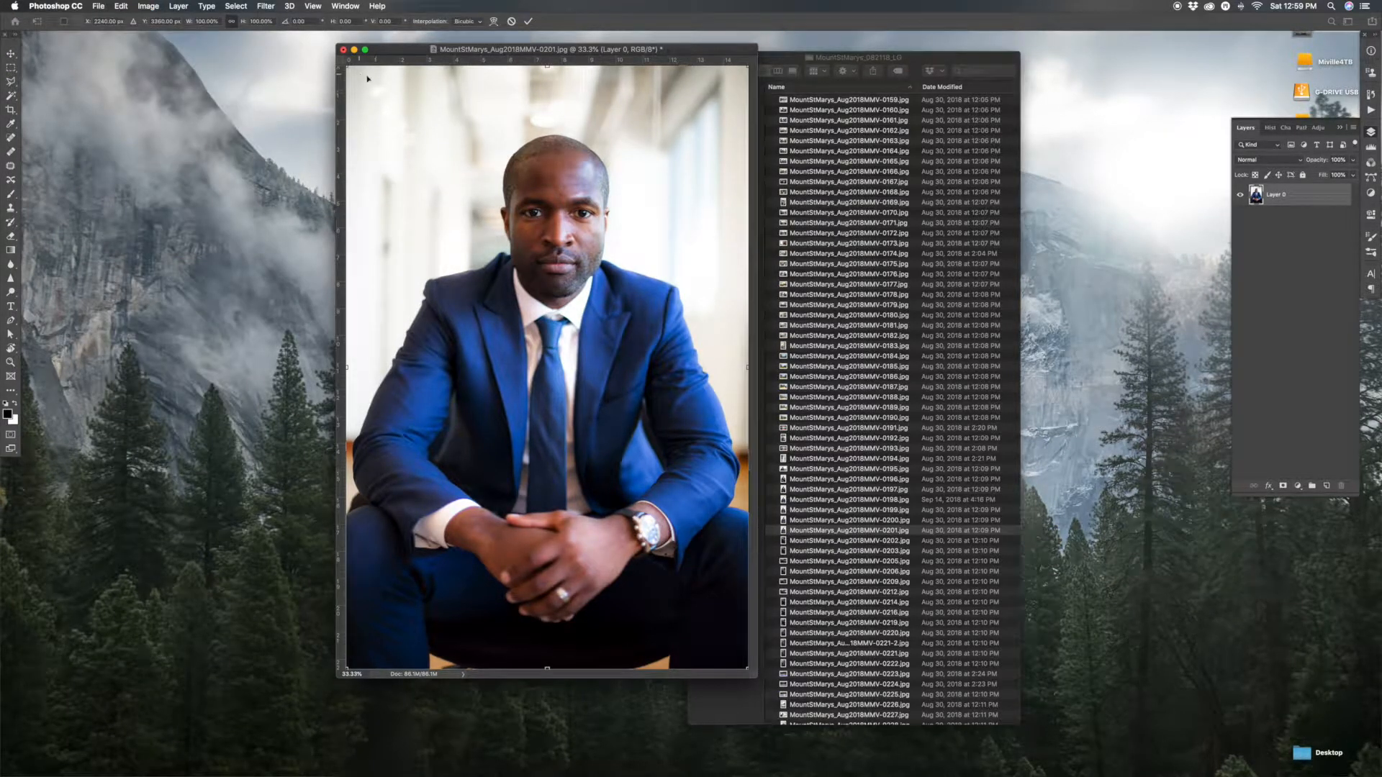
{"action": "left_click_drag", "start_coordinate": [757, 675], "coordinate": [992, 776]}
- Try scaling Layer 0 inward from its upper-right corner, including about its centre to 44.67%, and undo each attempt
{"action": "left_click_drag", "start_coordinate": [867, 116], "coordinate": [760, 190]}
{"action": "key", "text": "super+z"}
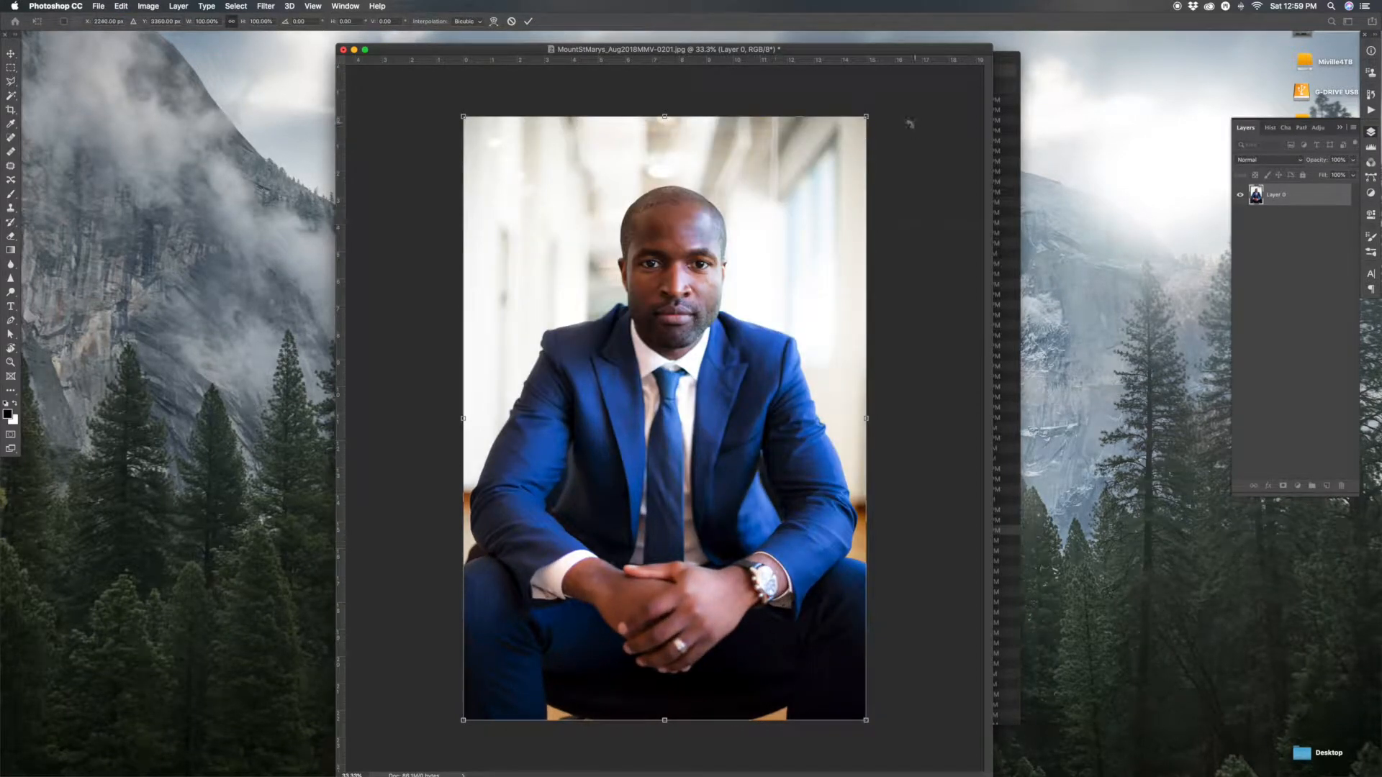
{"action": "left_click_drag", "start_coordinate": [840, 142], "coordinate": [710, 259]}
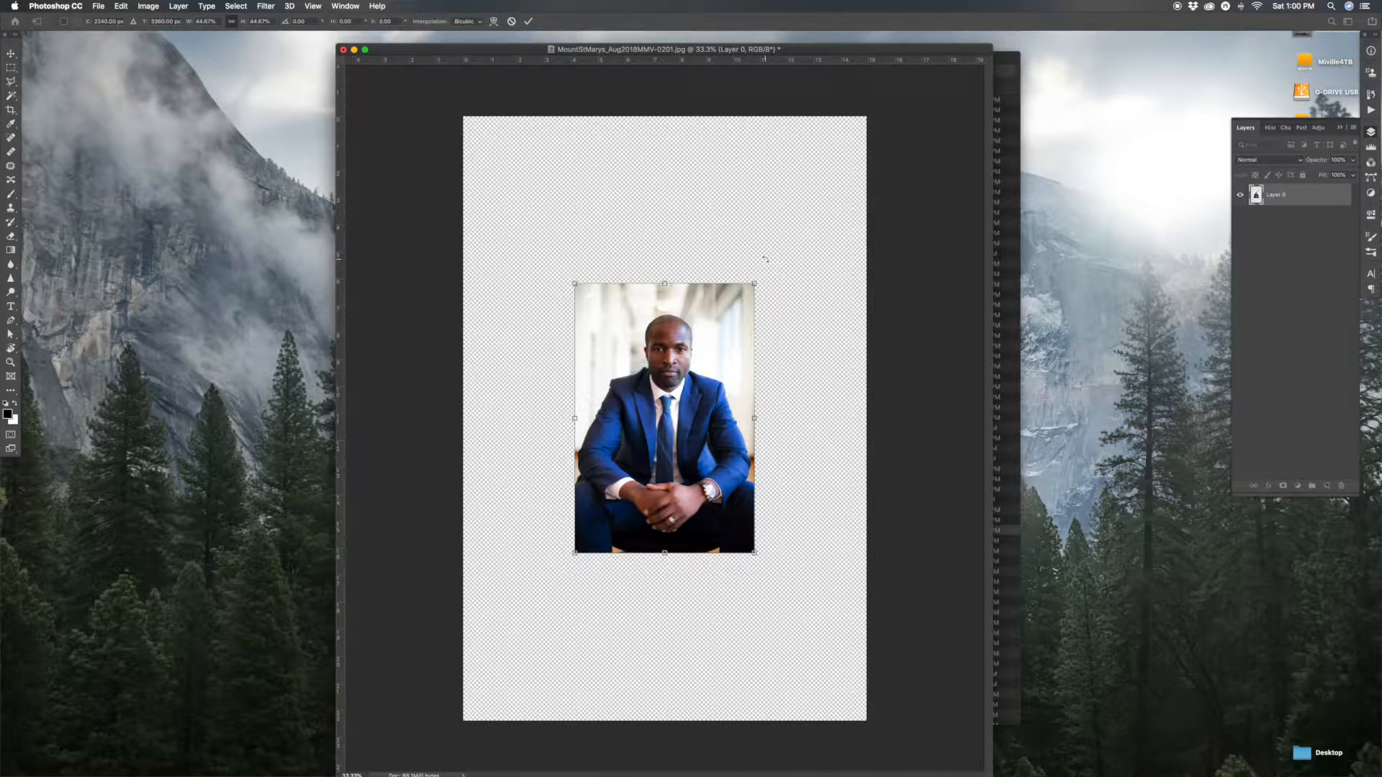
{"action": "key", "text": "super+z"}
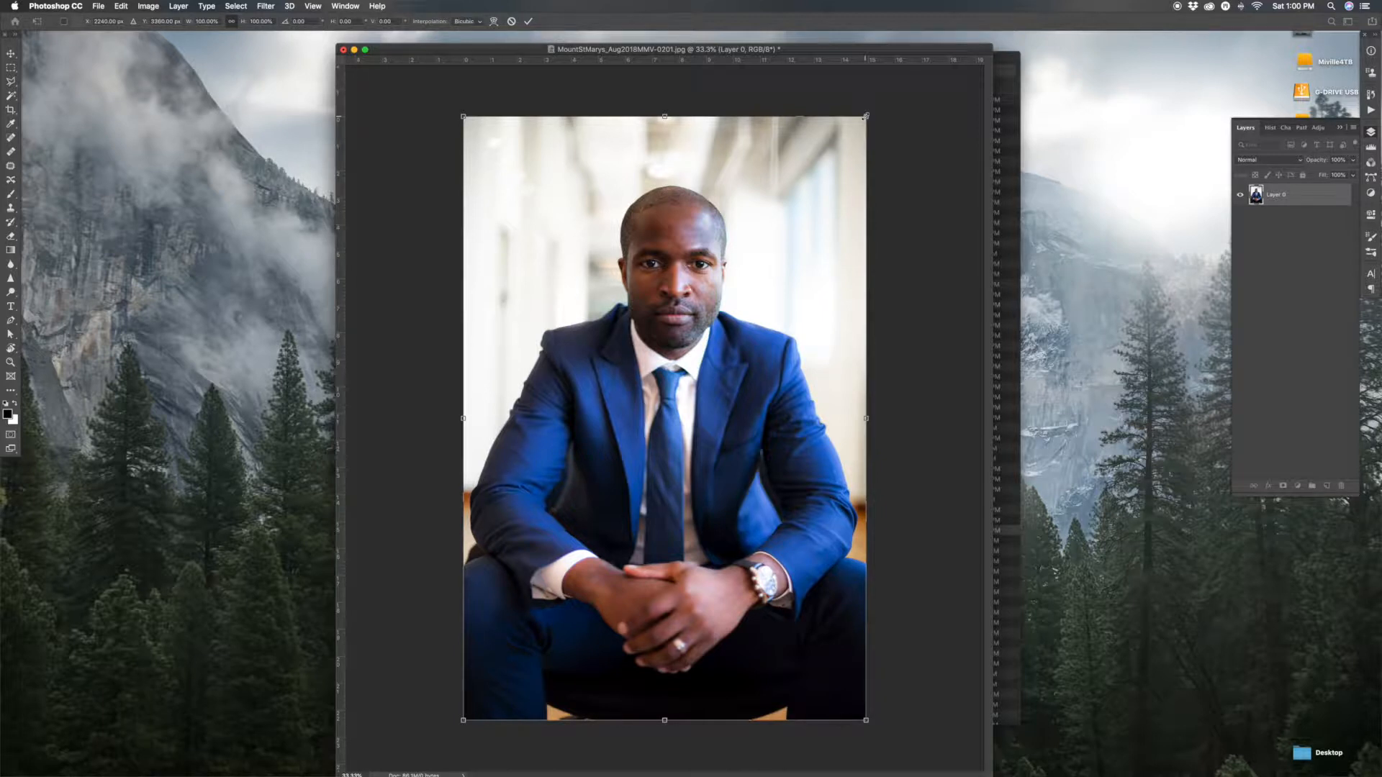
{"action": "left_click_drag", "start_coordinate": [866, 116], "coordinate": [716, 234]}
{"action": "key", "text": "super+z"}
- Try skewing Layer 0's right side downward and scaling it to 80%, undo both and leave Free Transform
{"action": "left_click_drag", "start_coordinate": [867, 114], "coordinate": [873, 283]}
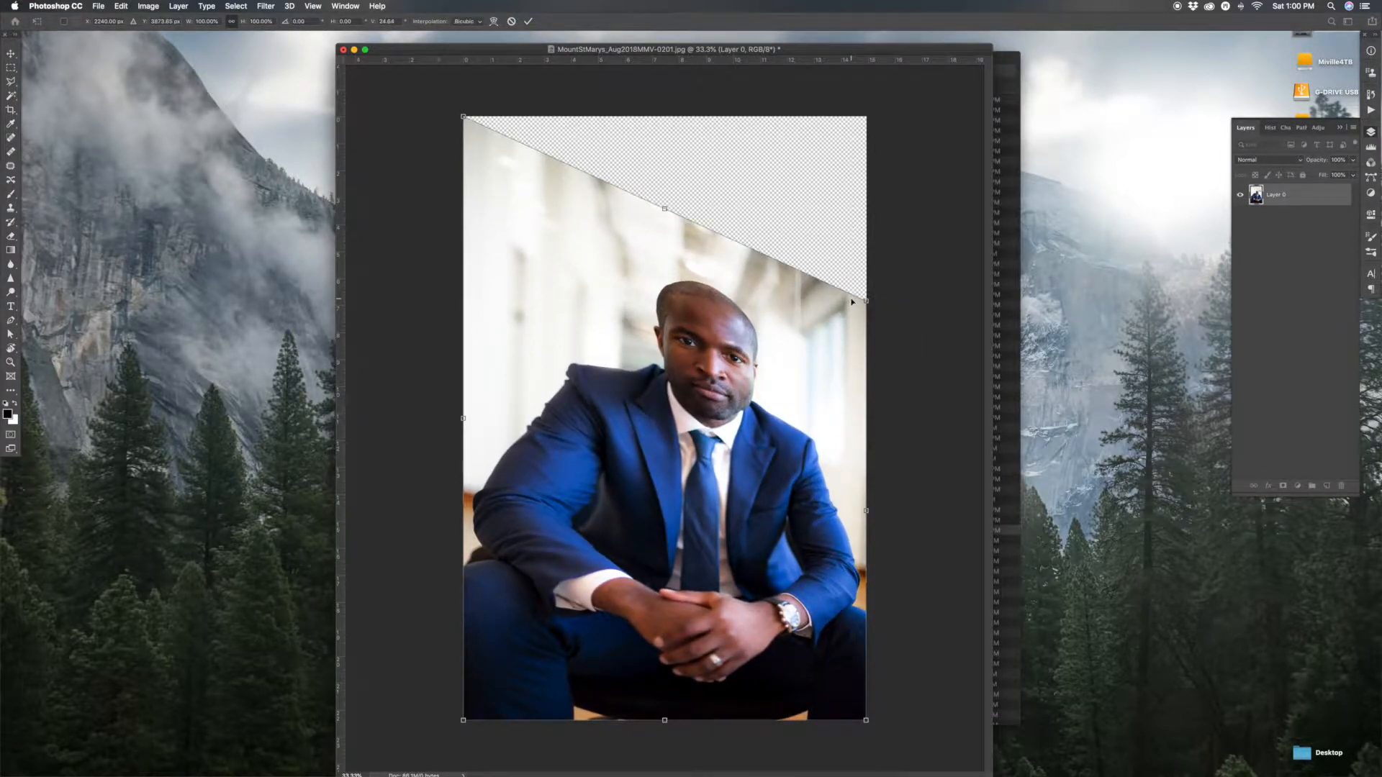
{"action": "key", "text": "super+z"}
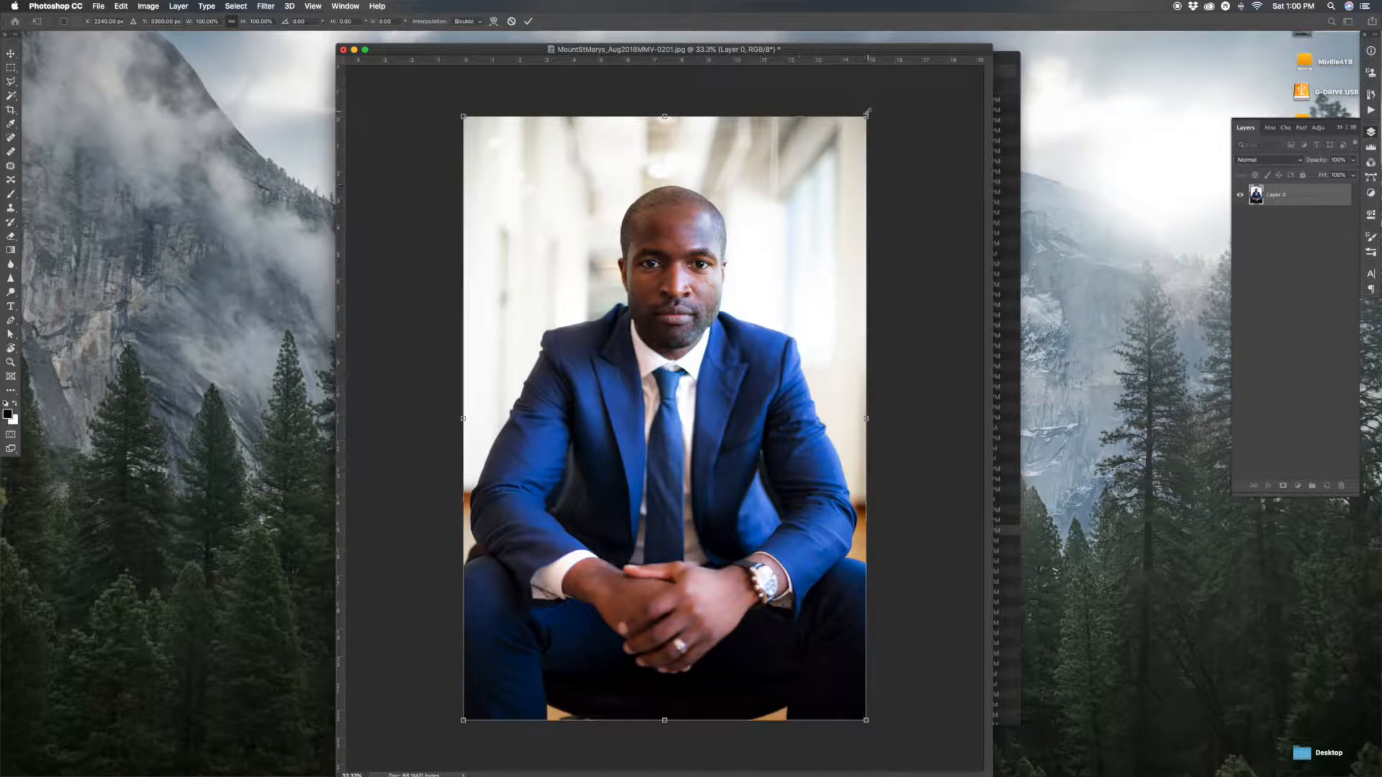
{"action": "left_click_drag", "start_coordinate": [867, 112], "coordinate": [729, 203]}
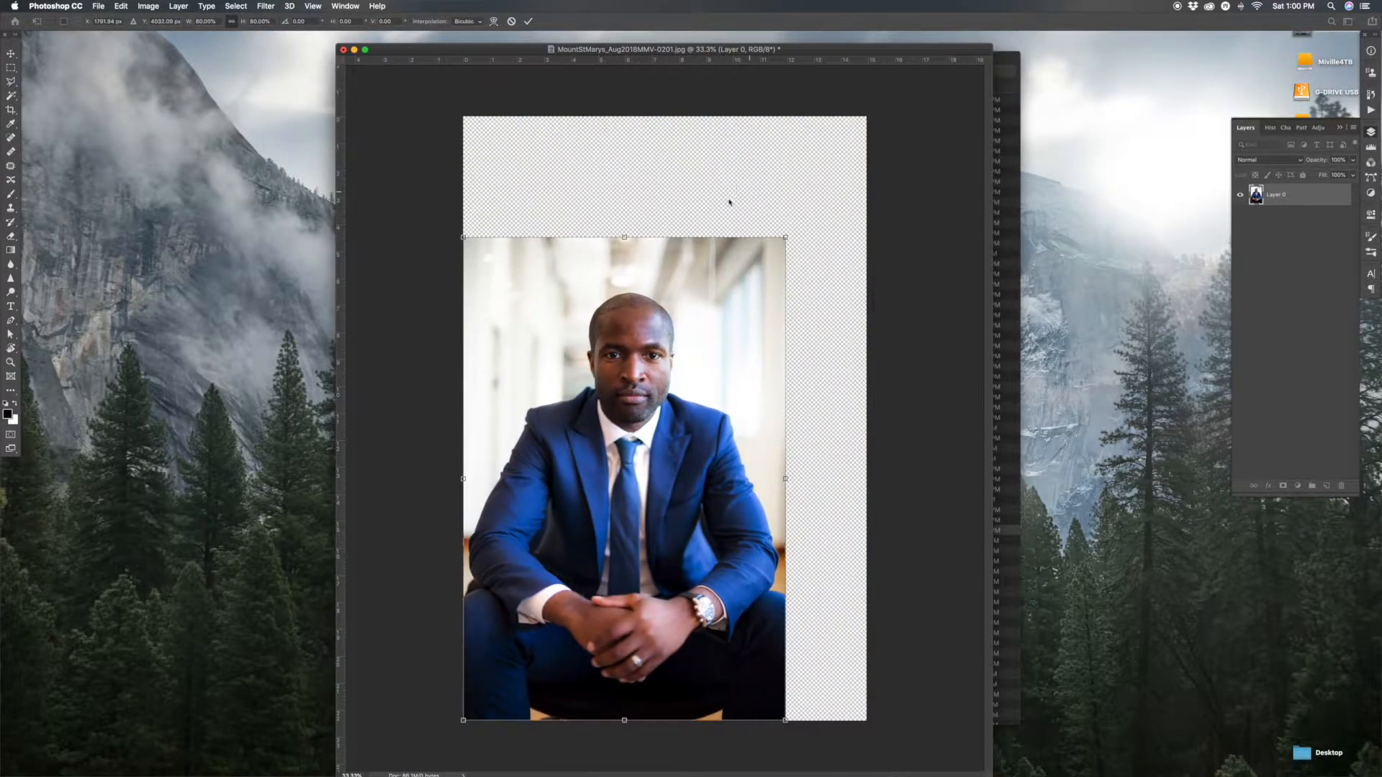
{"action": "key", "text": "super+z"}
{"action": "key", "text": "Escape"}
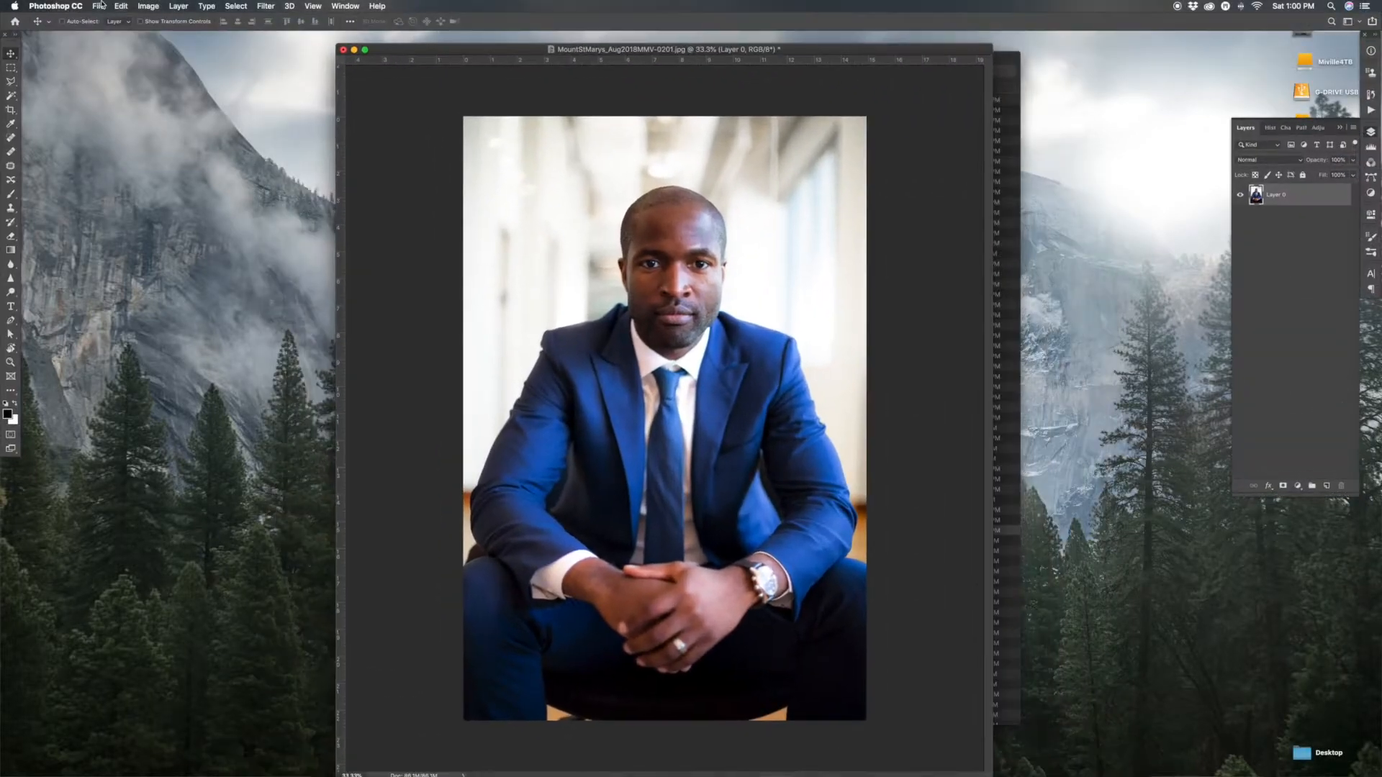
- Examine the Transform options from Scale to Flip Vertical, and the purge and colour management commands, without applying any
{"action": "left_click", "coordinate": [100, 6]}
{"action": "mouse_move", "coordinate": [134, 9]}
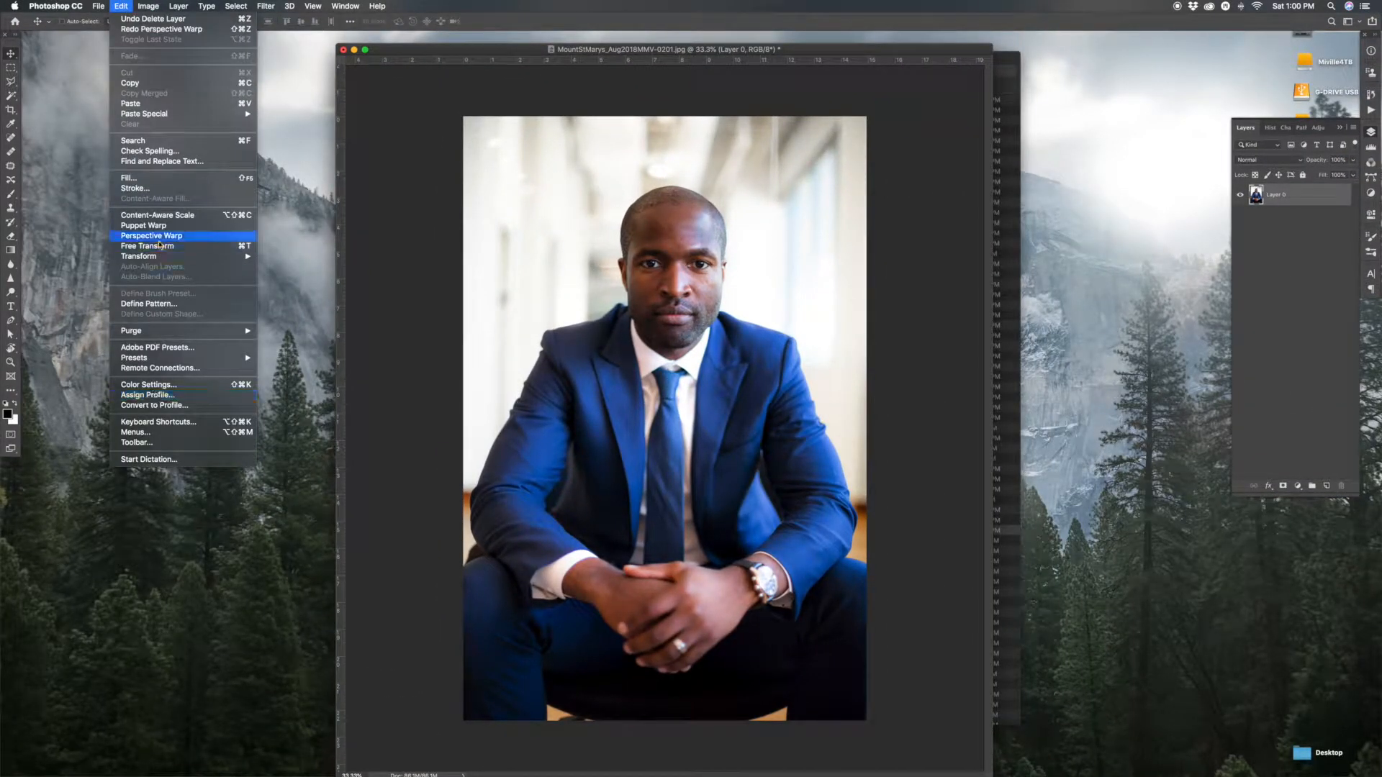
{"action": "mouse_move", "coordinate": [163, 259]}
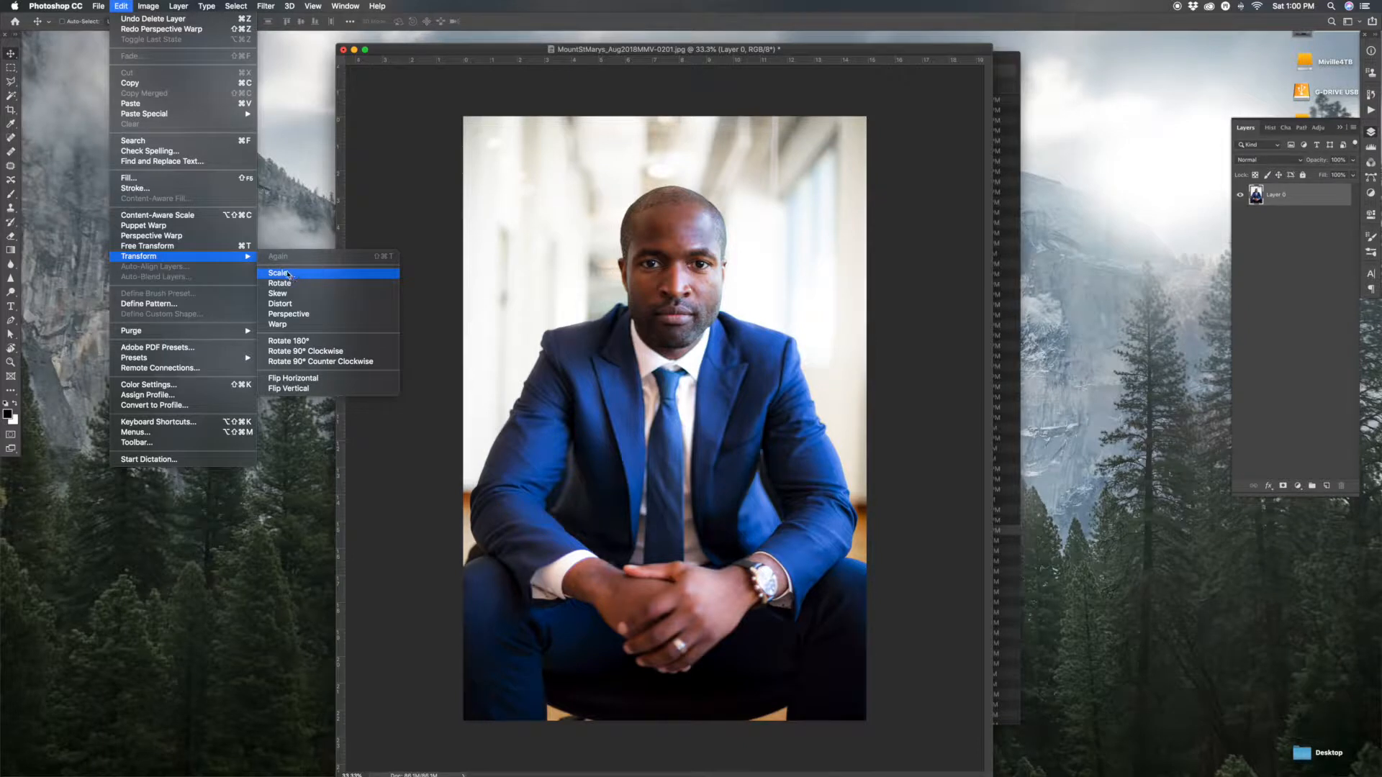
{"action": "mouse_move", "coordinate": [237, 257]}
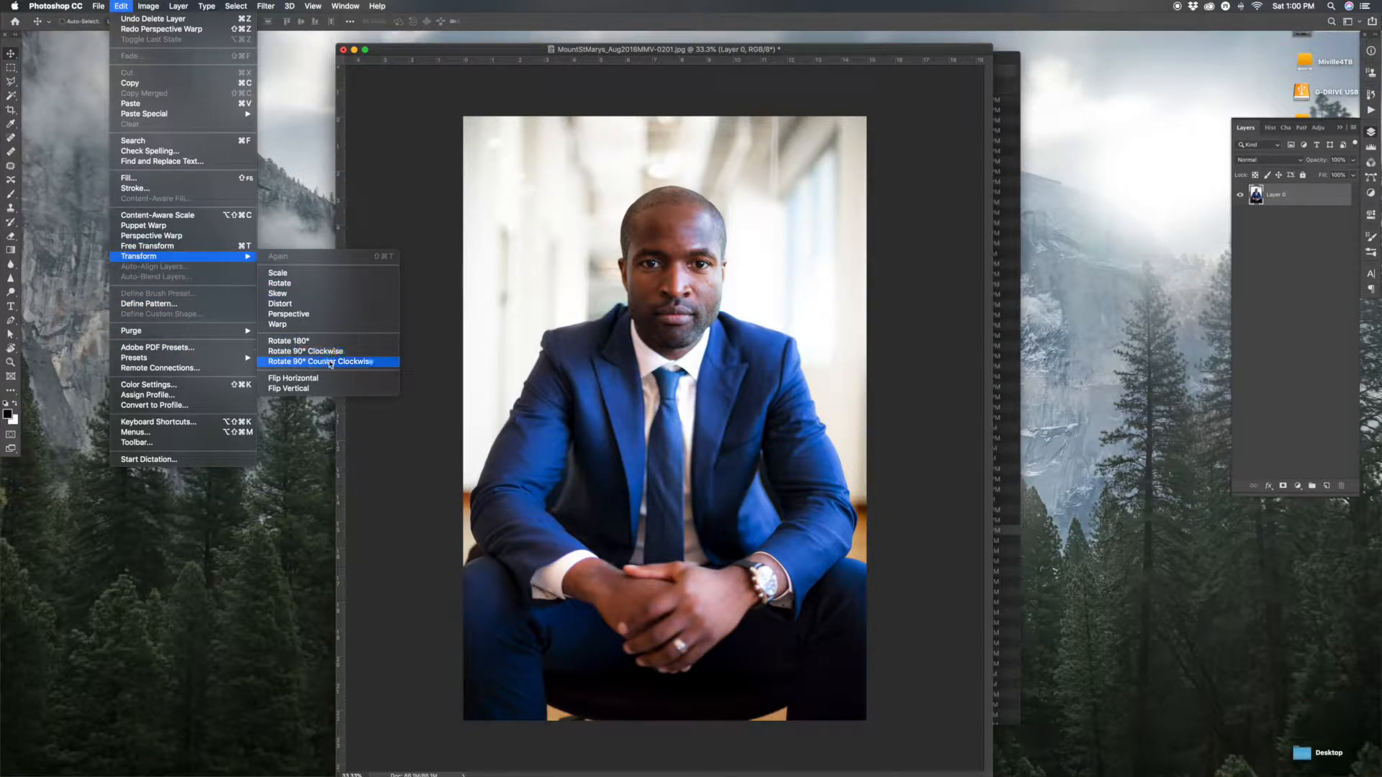
{"action": "mouse_move", "coordinate": [179, 333]}
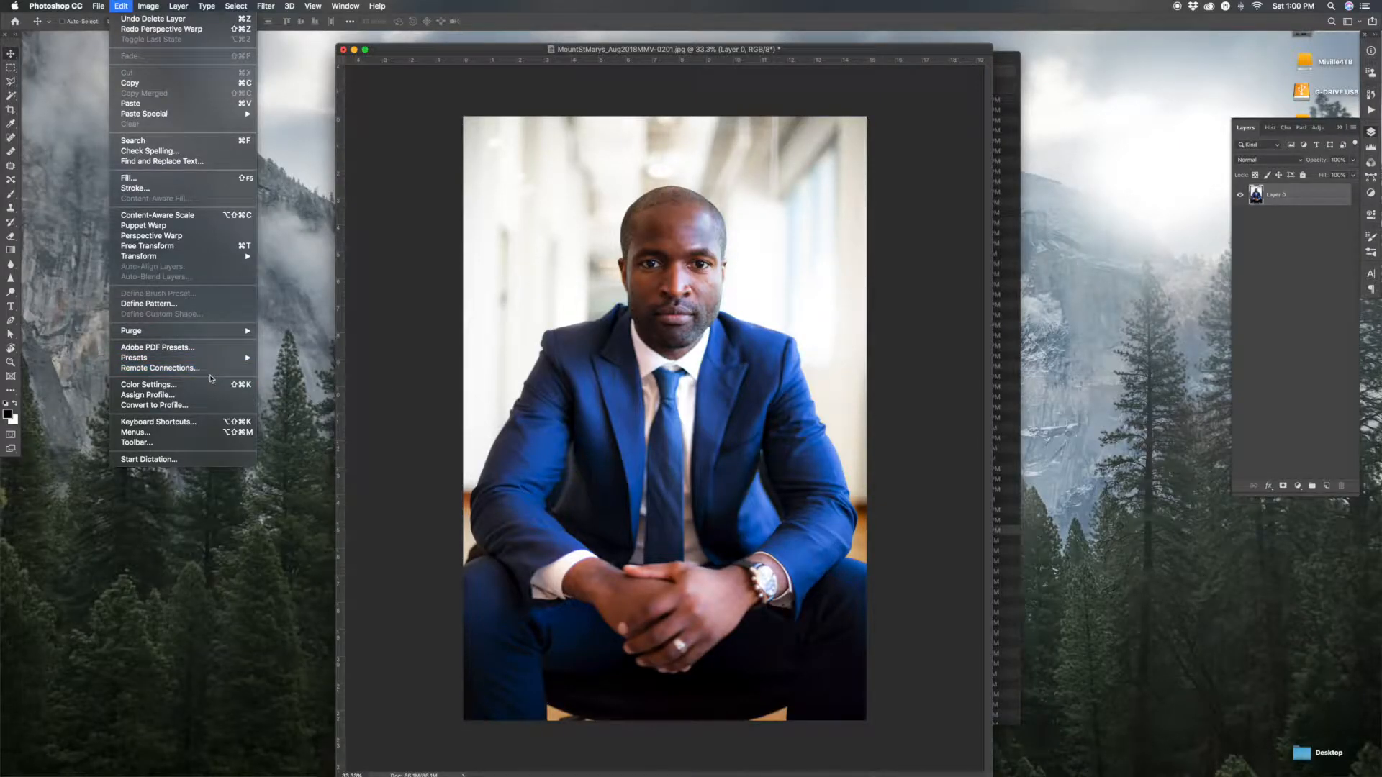
{"action": "left_click", "coordinate": [170, 390]}
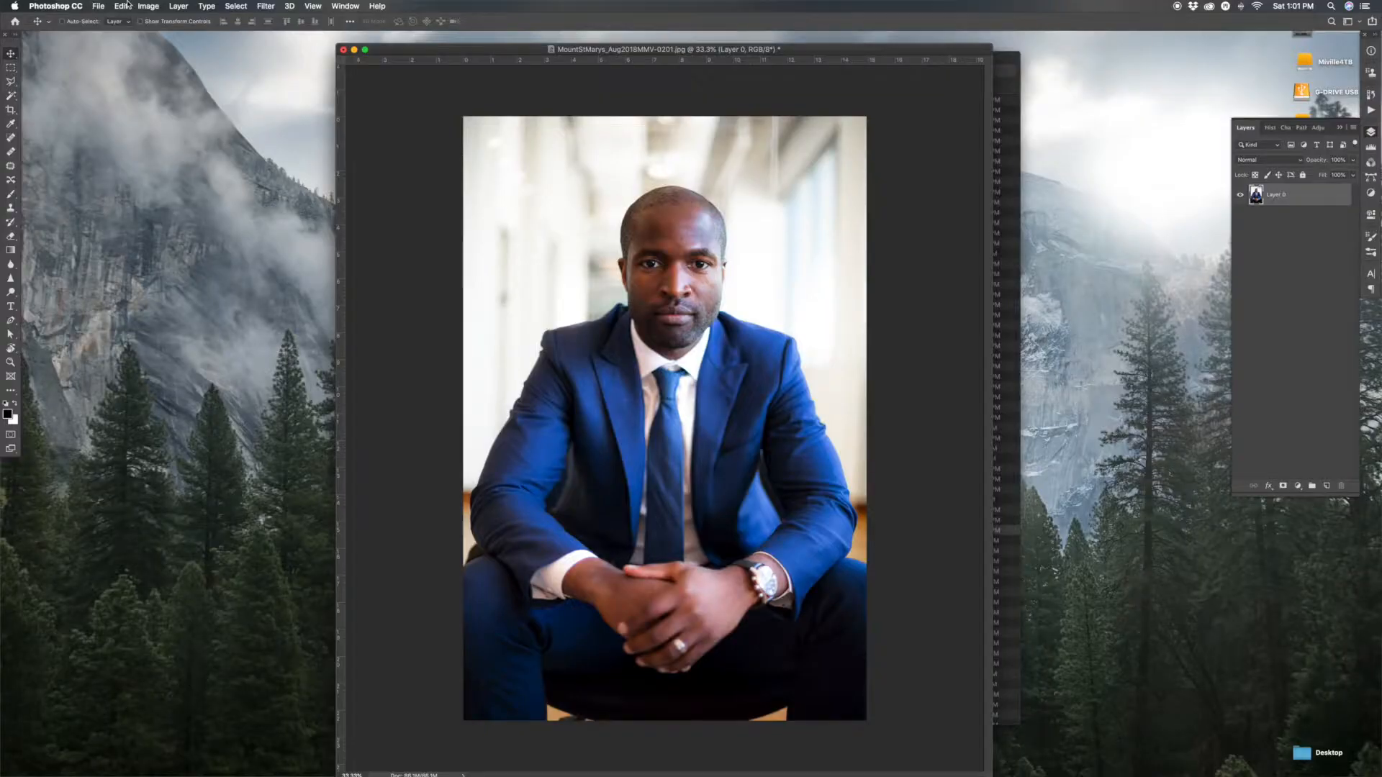
- Accept the layer appearance warning, review the colour profiles available in Assign Profile, and cancel without assigning one
{"action": "left_click", "coordinate": [121, 6]}
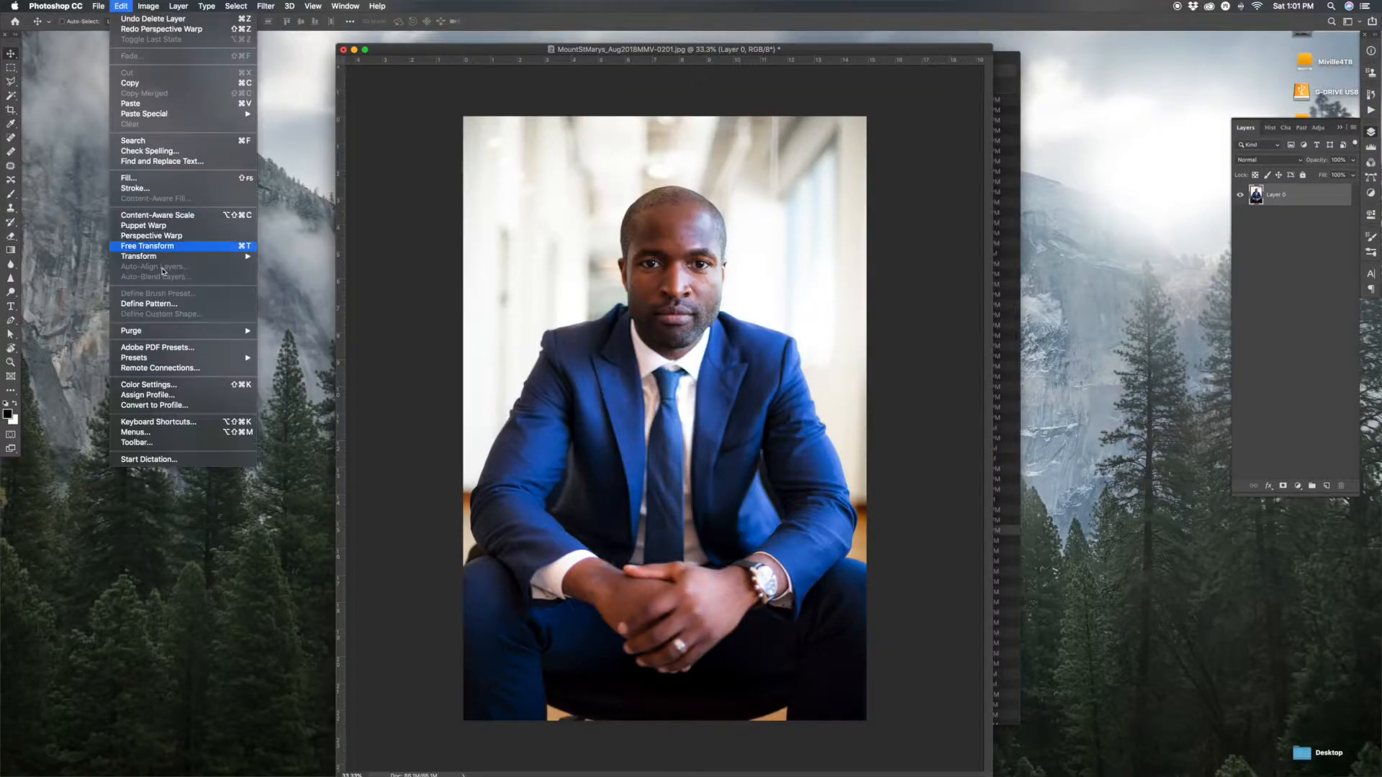
{"action": "left_click", "coordinate": [163, 397]}
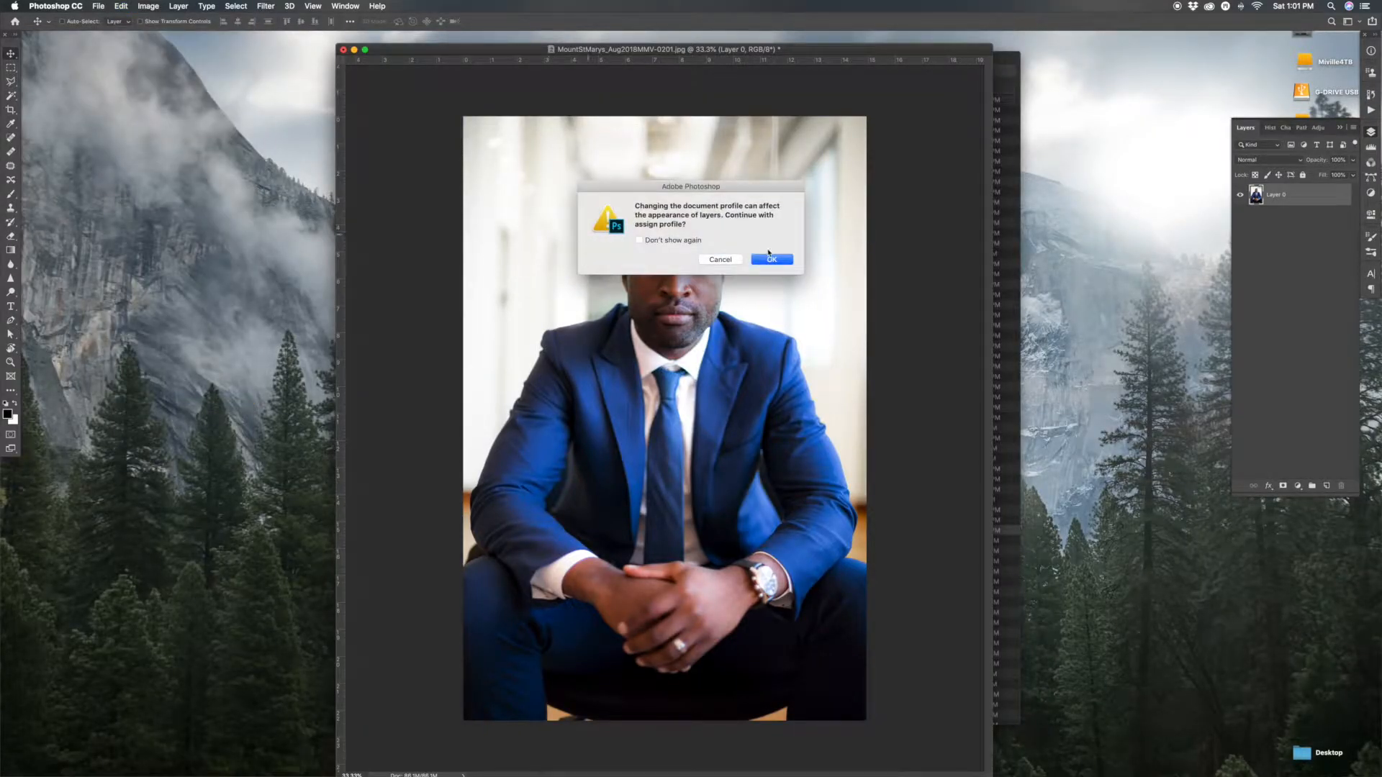
{"action": "left_click", "coordinate": [773, 260]}
{"action": "left_click", "coordinate": [628, 405]}
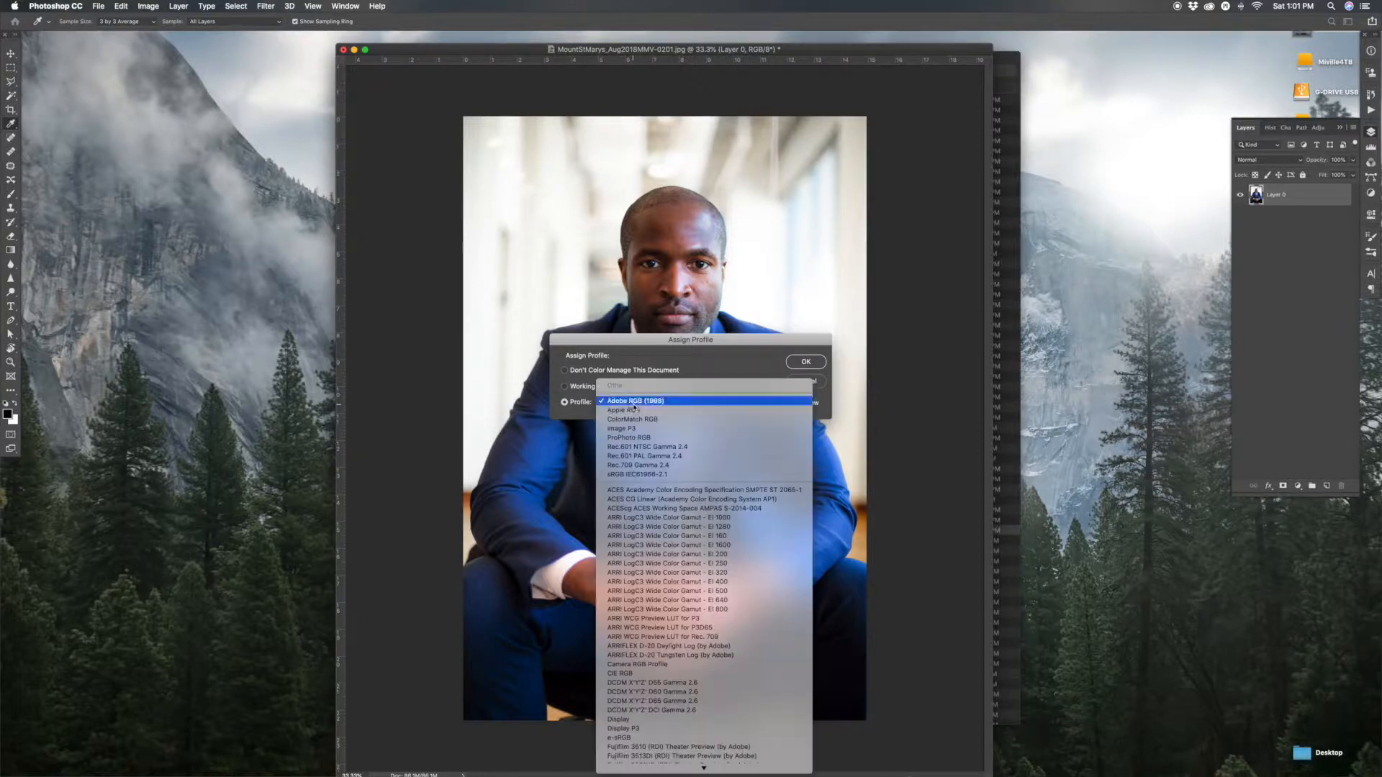
{"action": "left_click", "coordinate": [646, 356]}
{"action": "left_click", "coordinate": [800, 379]}
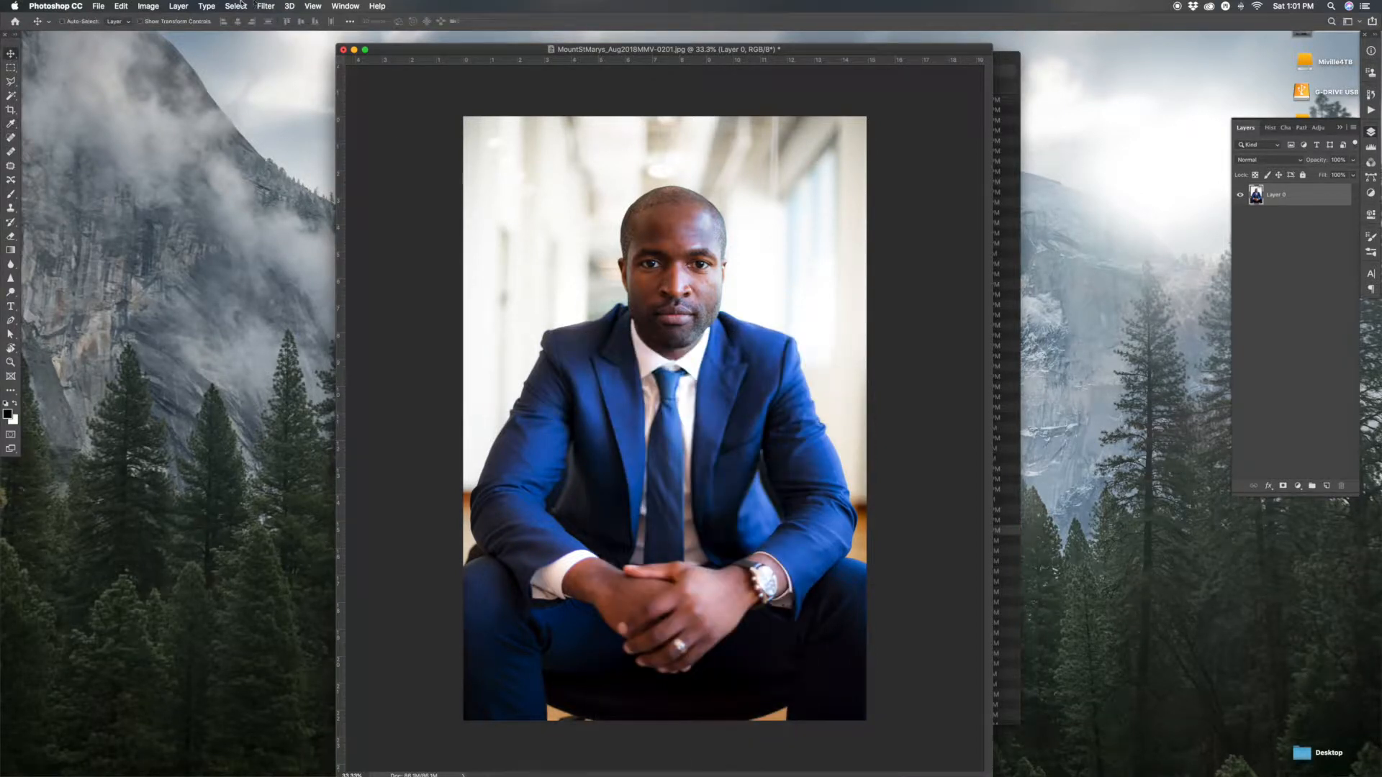
- Review the destination space and conversion options in Convert to Profile, and cancel without converting
{"action": "left_click", "coordinate": [119, 5]}
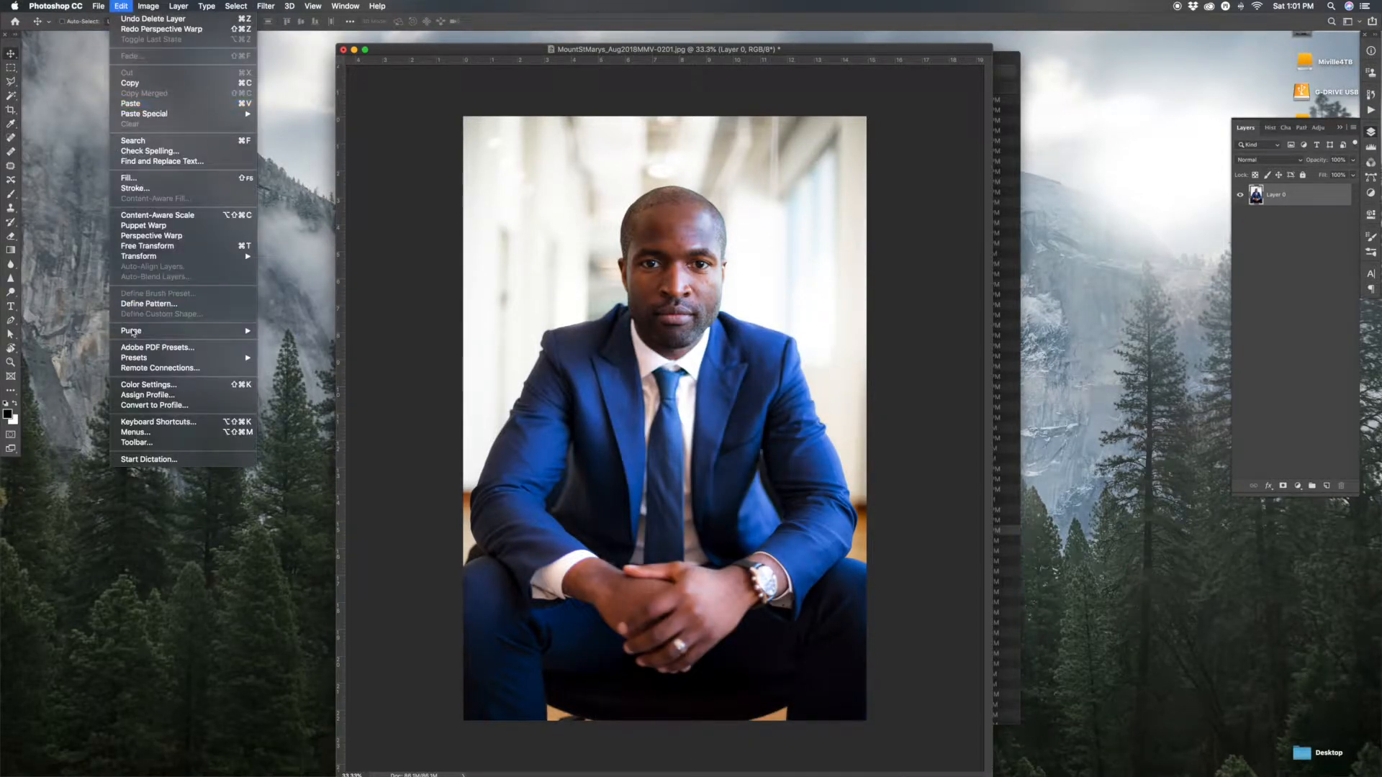
{"action": "left_click", "coordinate": [148, 405]}
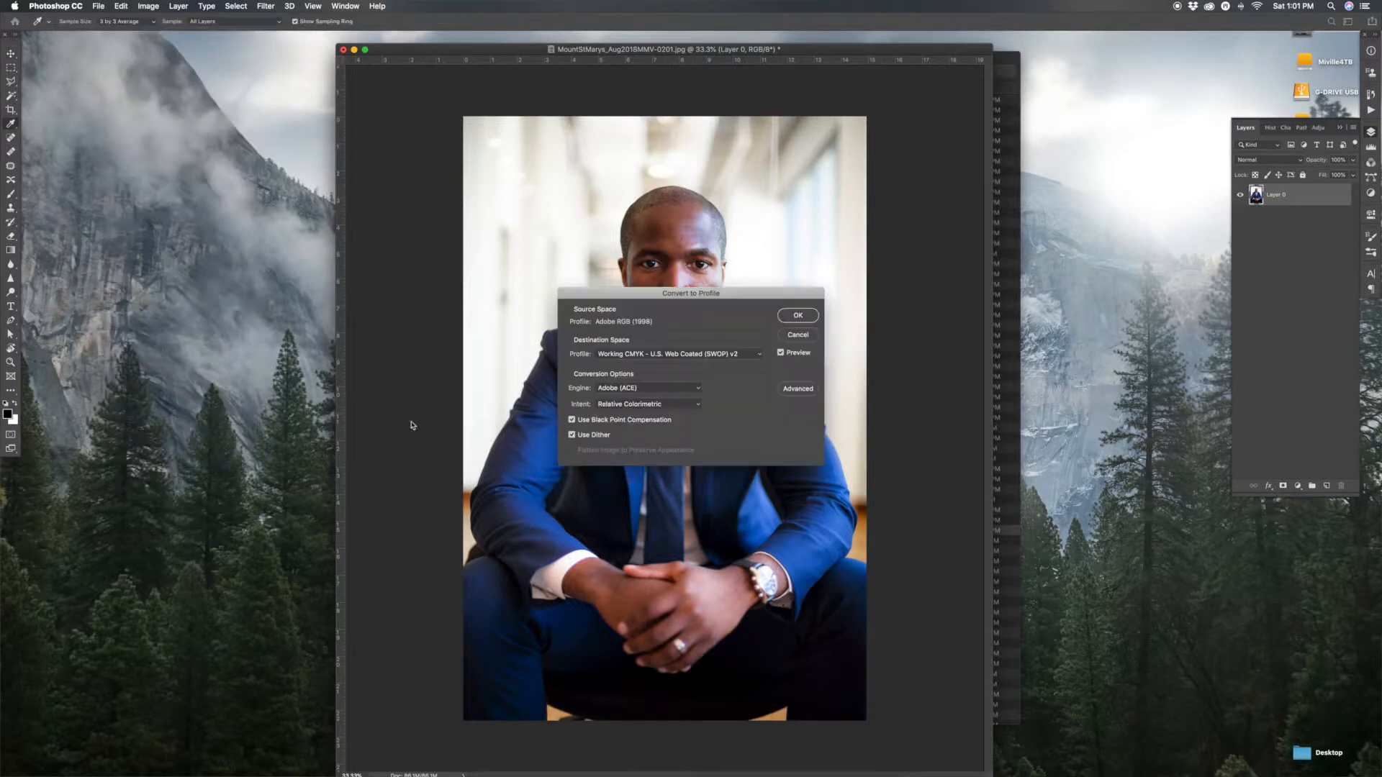
{"action": "left_click", "coordinate": [800, 335]}
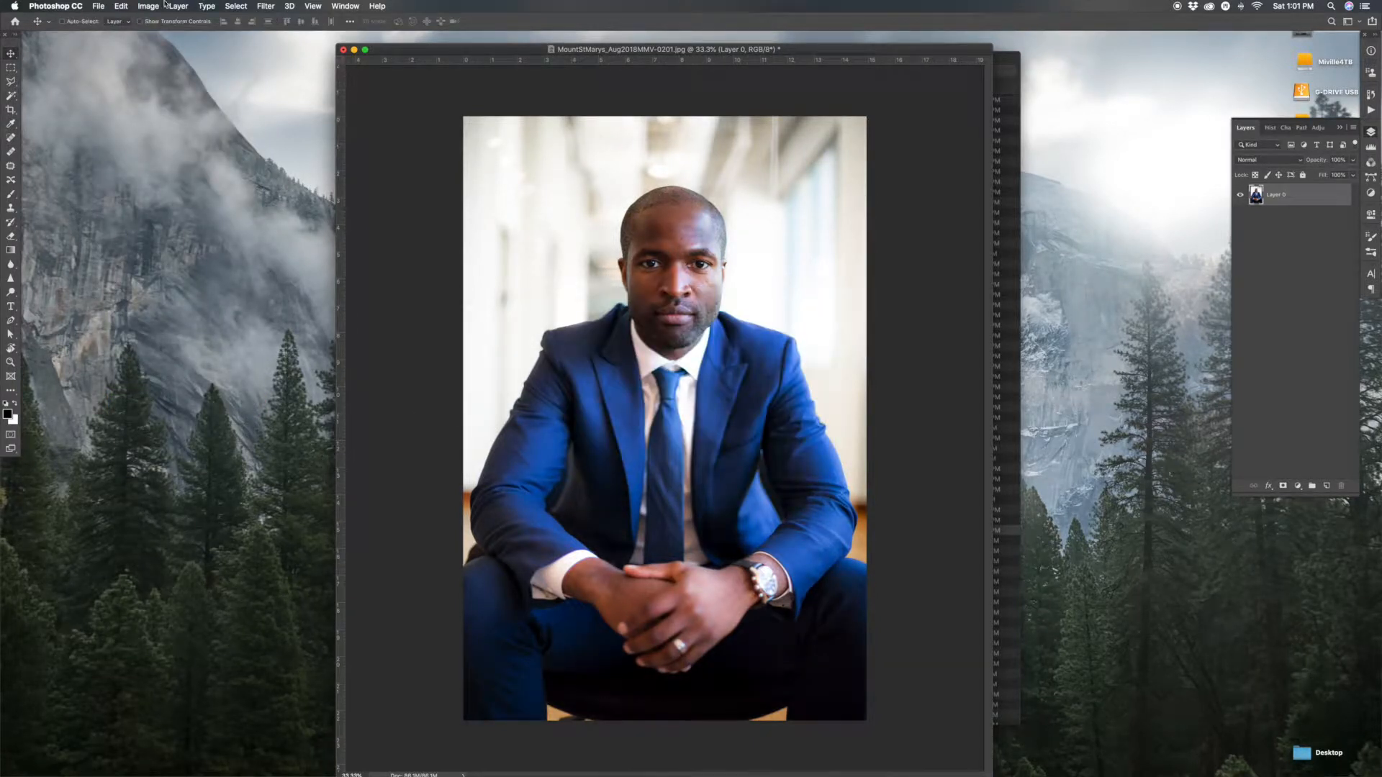
- Review the File commands in Keyboard Shortcuts, open the shortcut for New for editing, and cancel without changing it
{"action": "left_click", "coordinate": [100, 5]}
{"action": "mouse_move", "coordinate": [121, 6]}
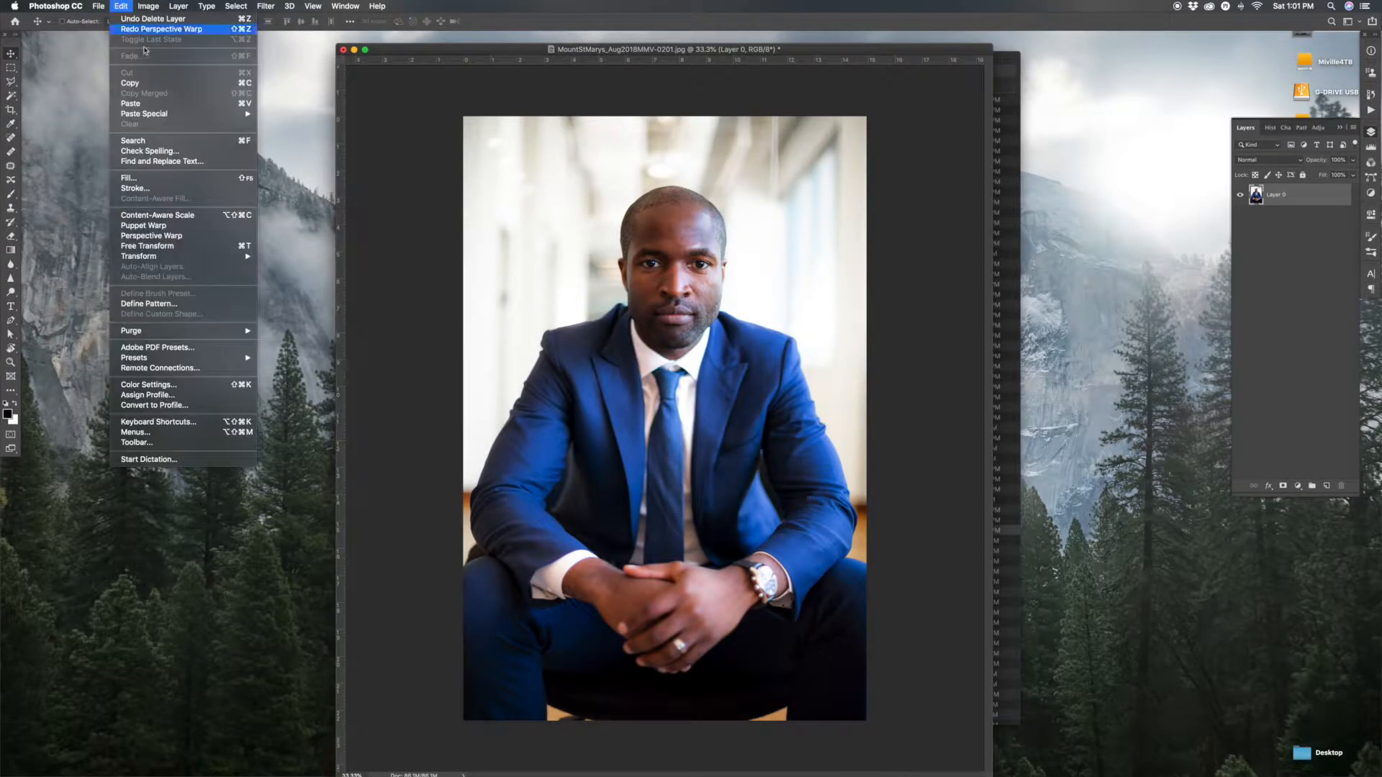
{"action": "left_click", "coordinate": [174, 424]}
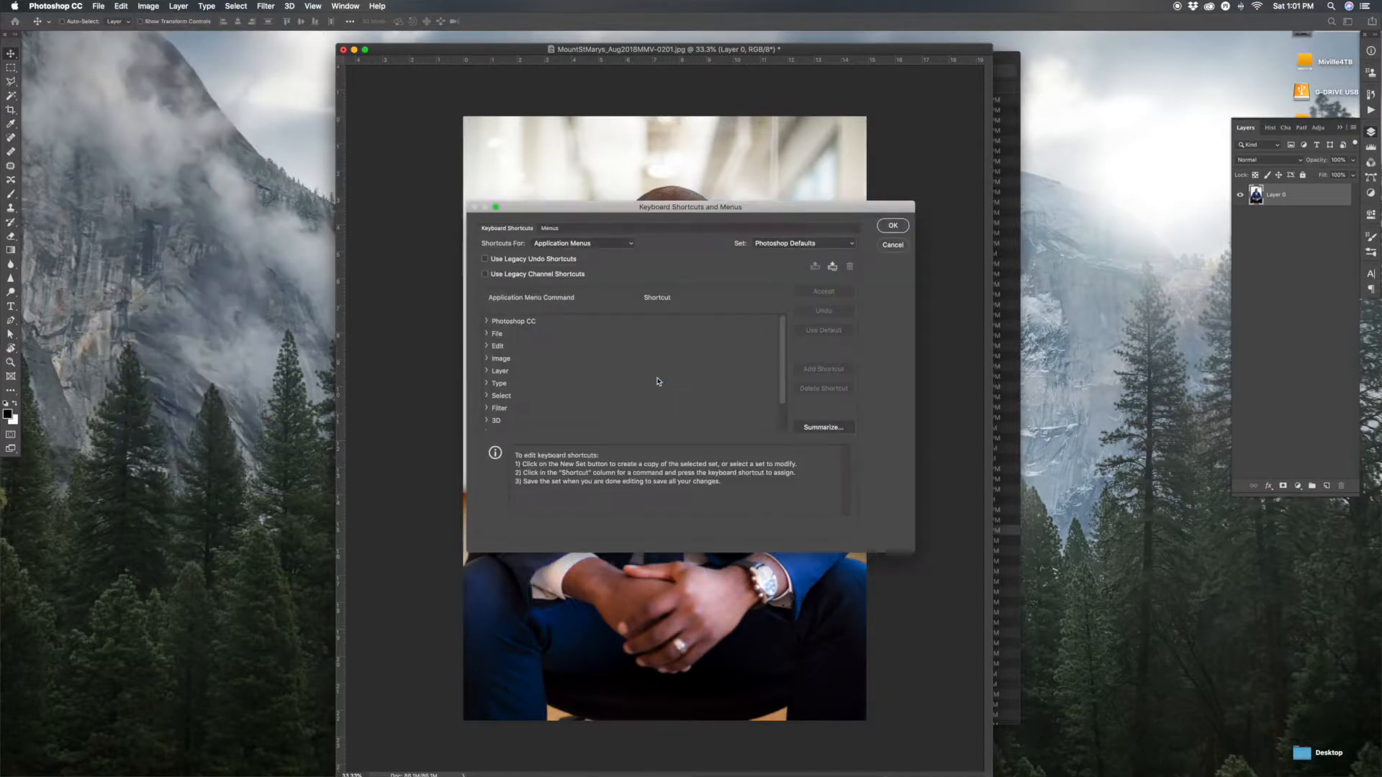
{"action": "left_click", "coordinate": [495, 335]}
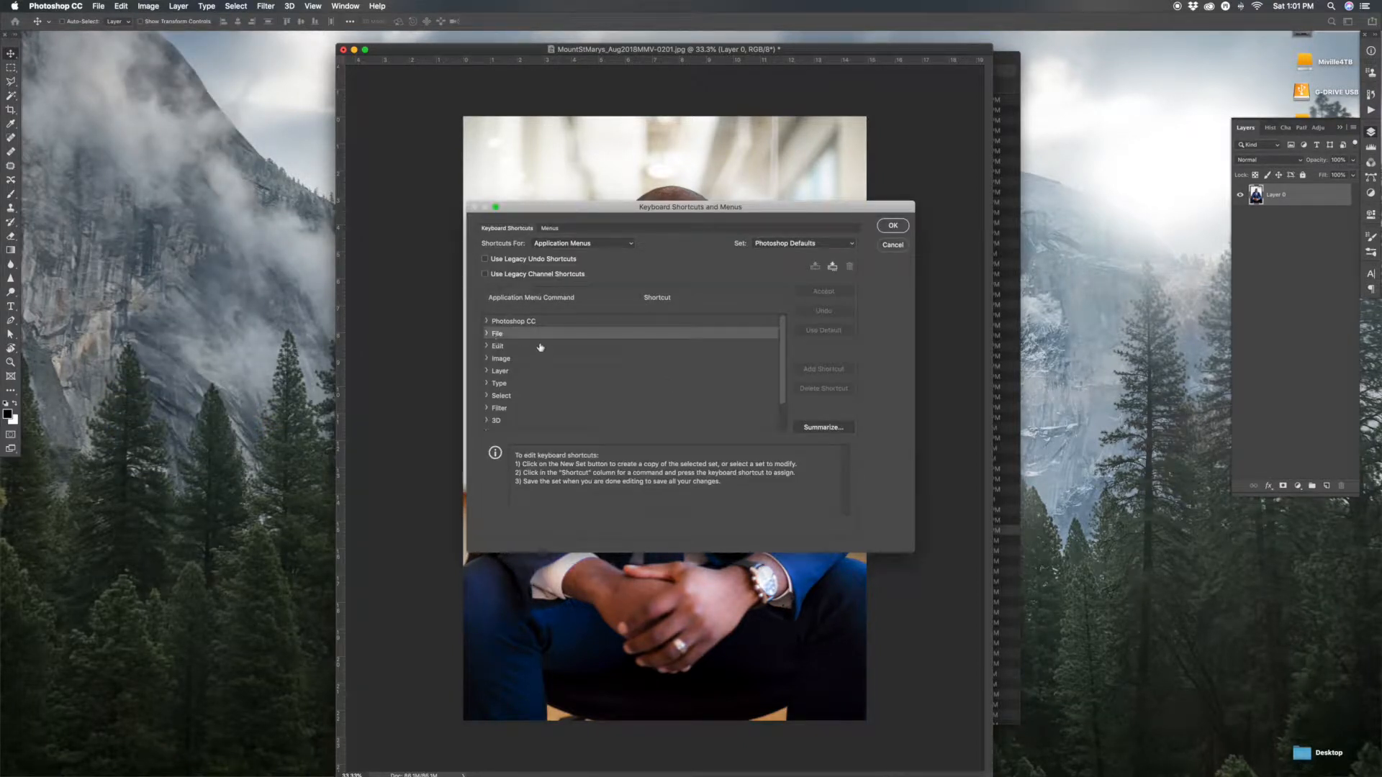
{"action": "left_click", "coordinate": [486, 334]}
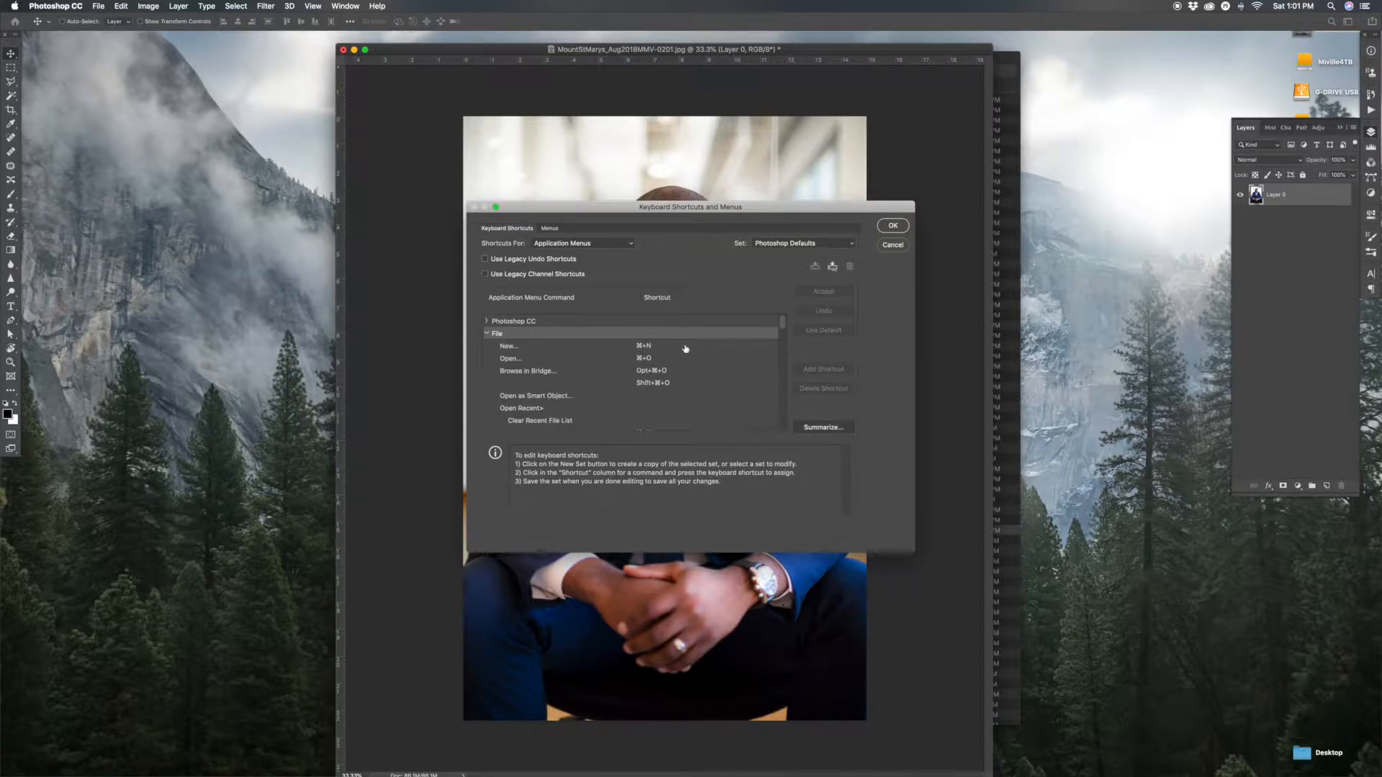
{"action": "left_click", "coordinate": [645, 348]}
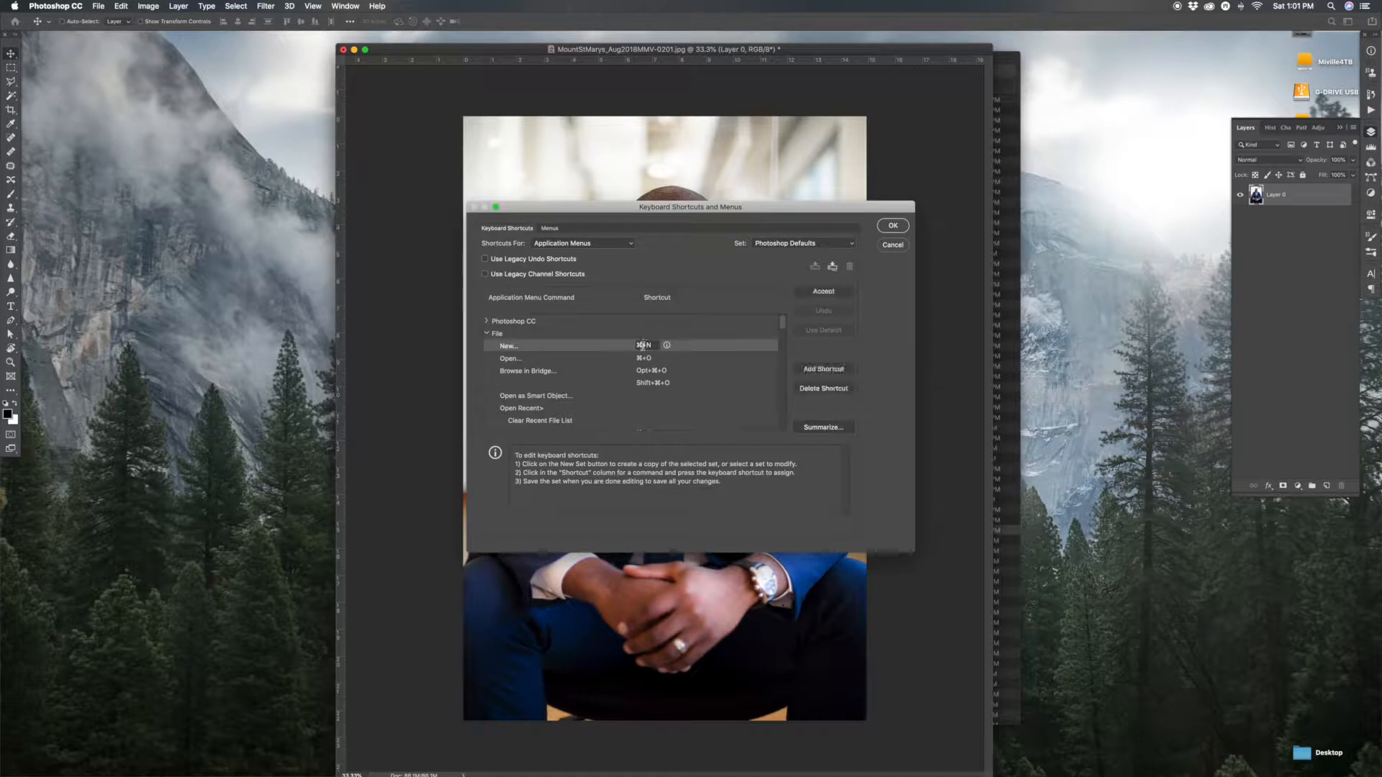
{"action": "left_click", "coordinate": [891, 246]}
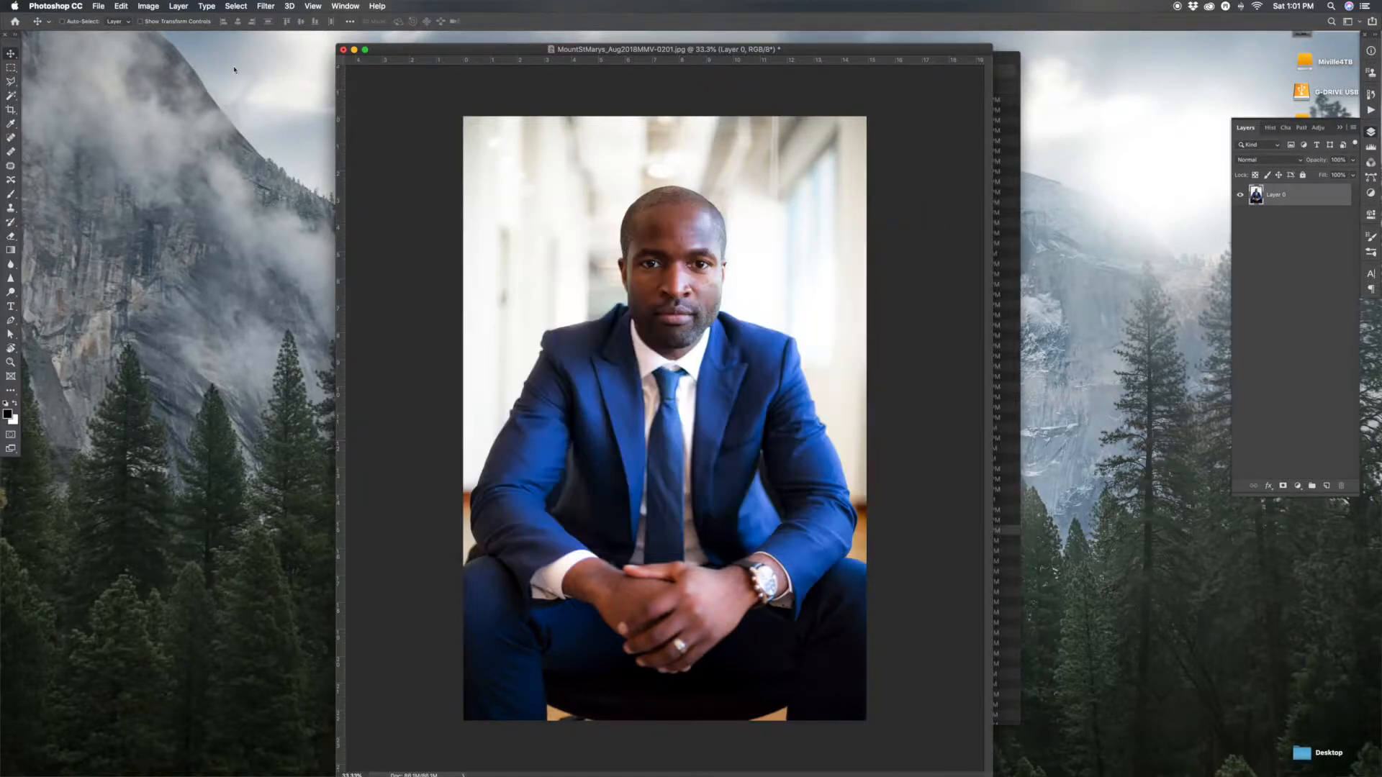
- Review the visibility and colour options for application menu commands, and cancel without customizing any
{"action": "left_click", "coordinate": [121, 6]}
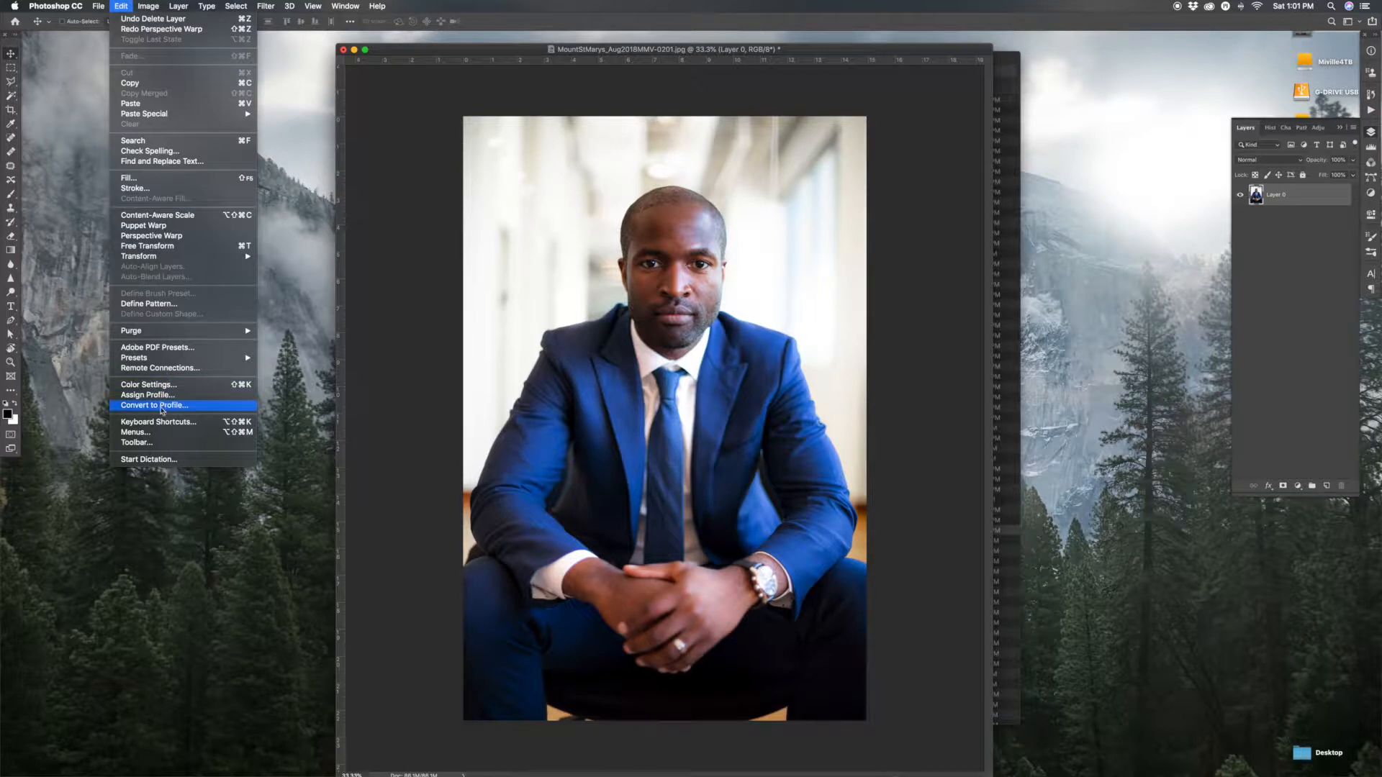
{"action": "left_click", "coordinate": [160, 434]}
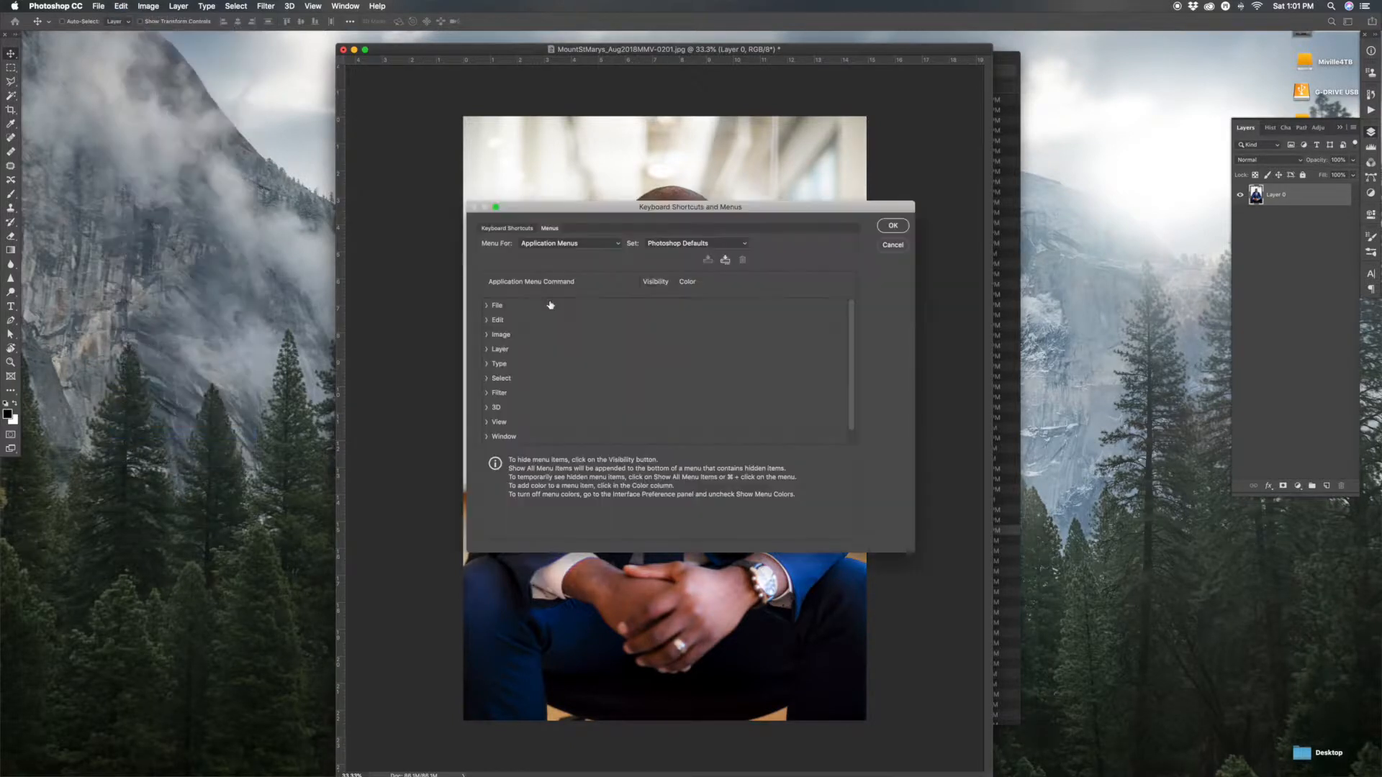
{"action": "left_click", "coordinate": [893, 249]}
- Review the toolbar and extra tools lists in Customize Toolbar, and cancel without rearranging any tools
{"action": "left_click", "coordinate": [148, 6]}
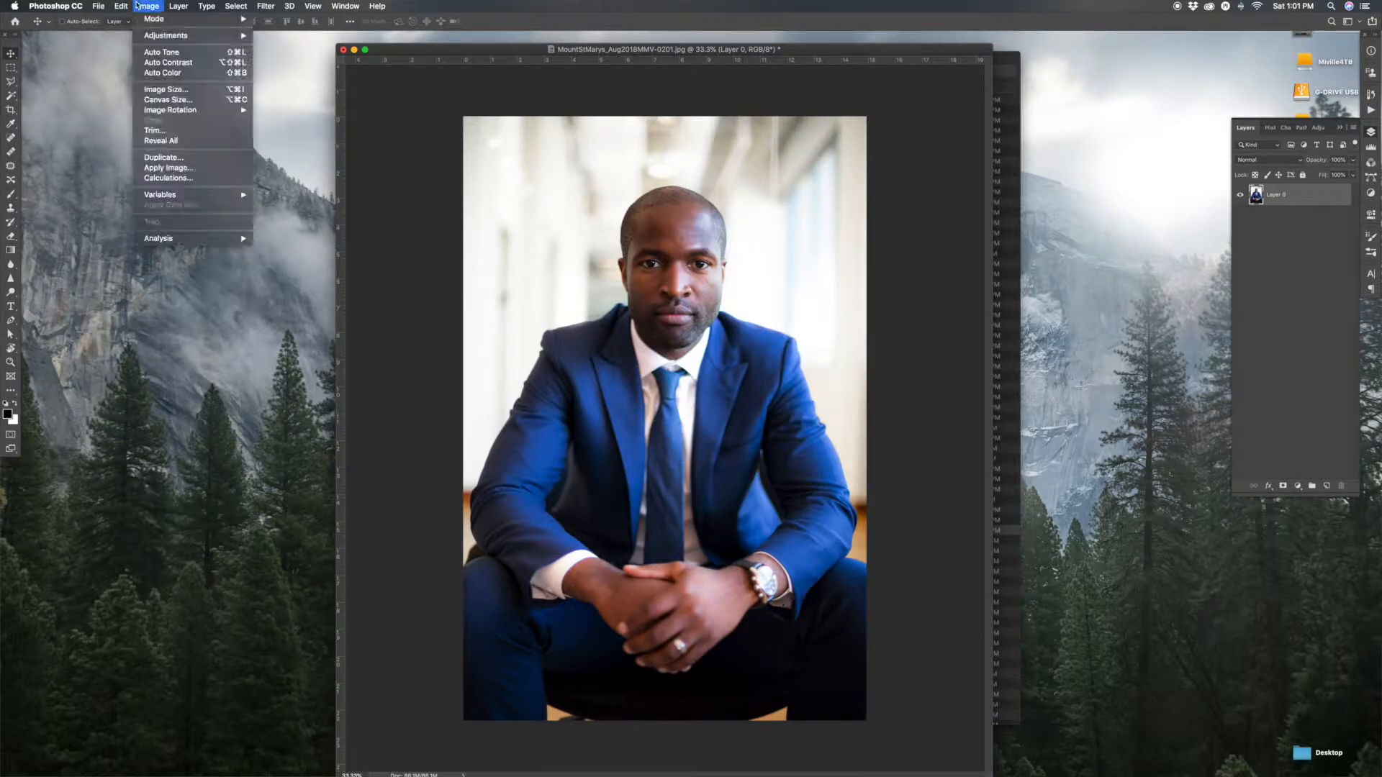
{"action": "left_click", "coordinate": [170, 442]}
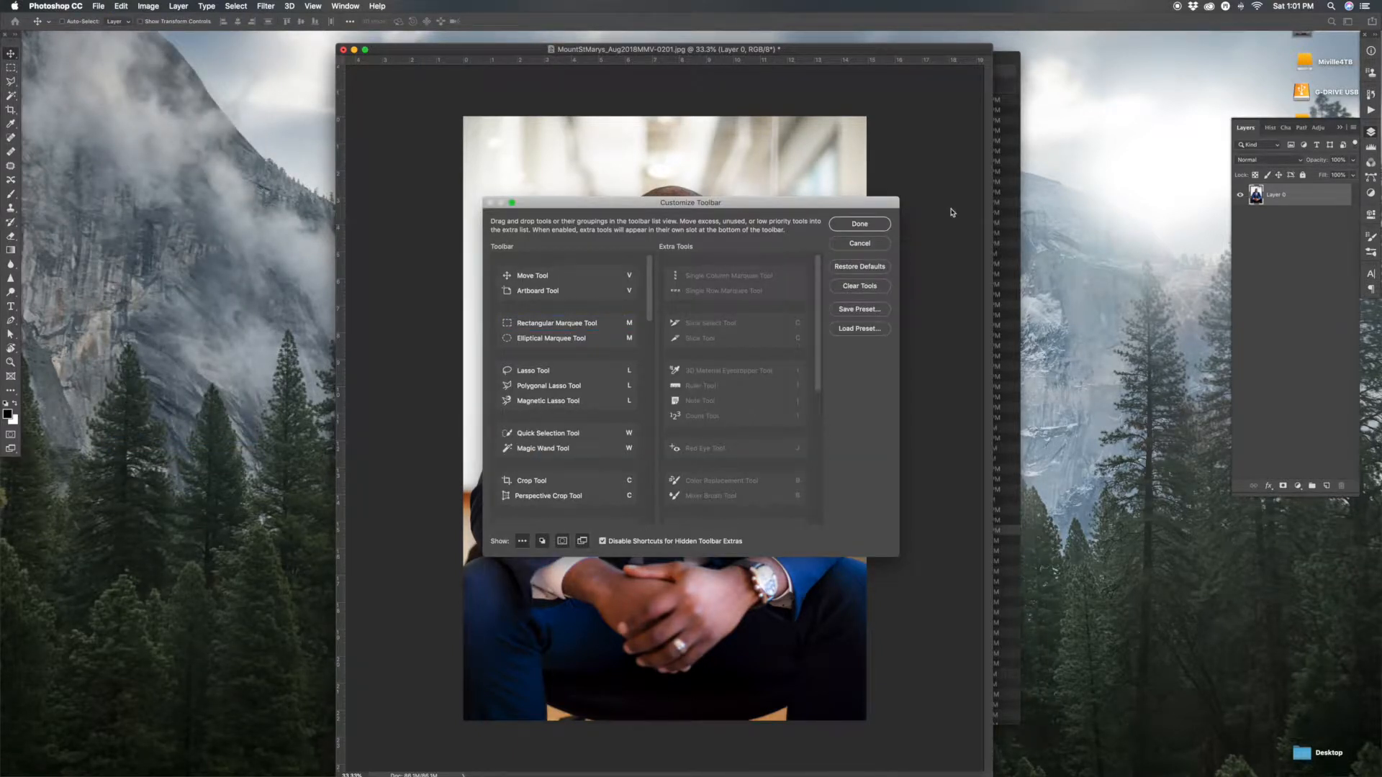
{"action": "left_click", "coordinate": [854, 243]}
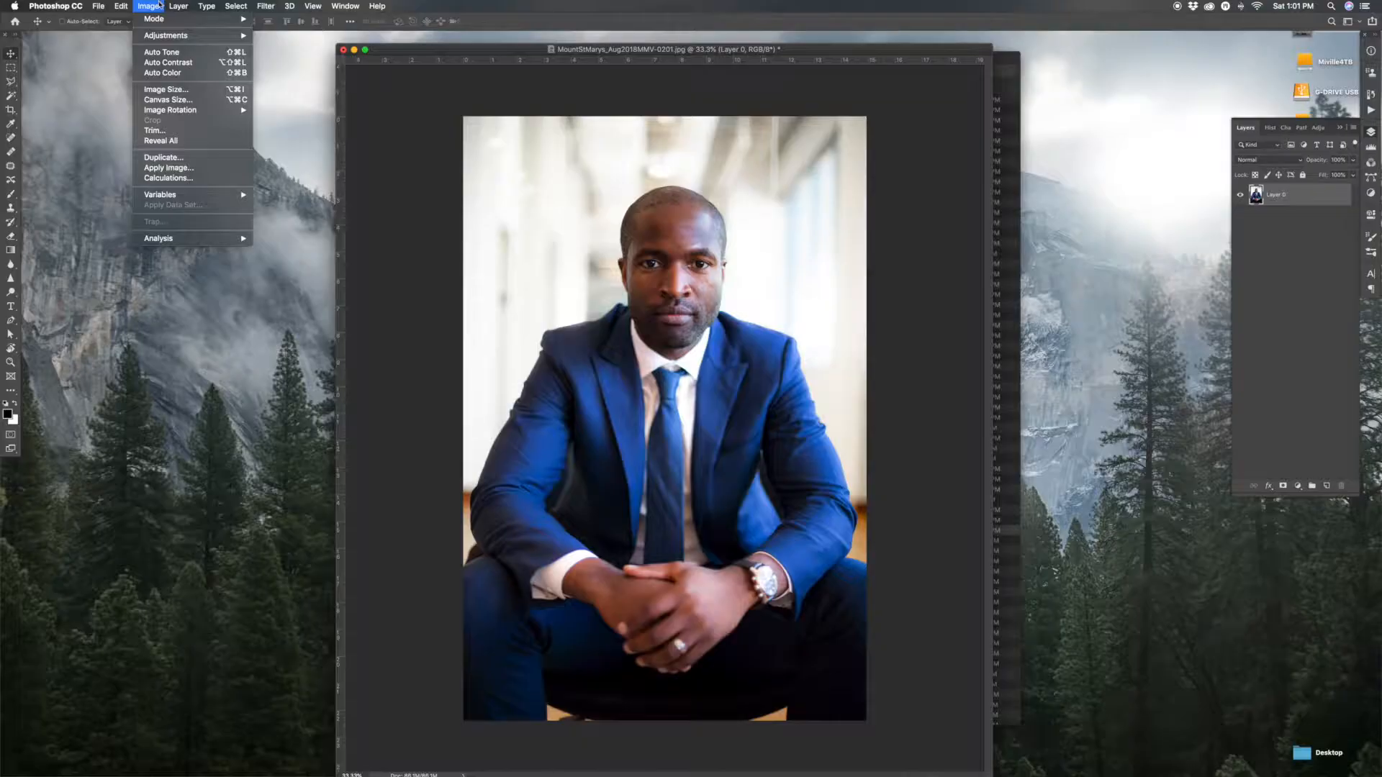
- Examine the colour modes and bit depths available for the portrait image
{"action": "mouse_move", "coordinate": [160, 21]}
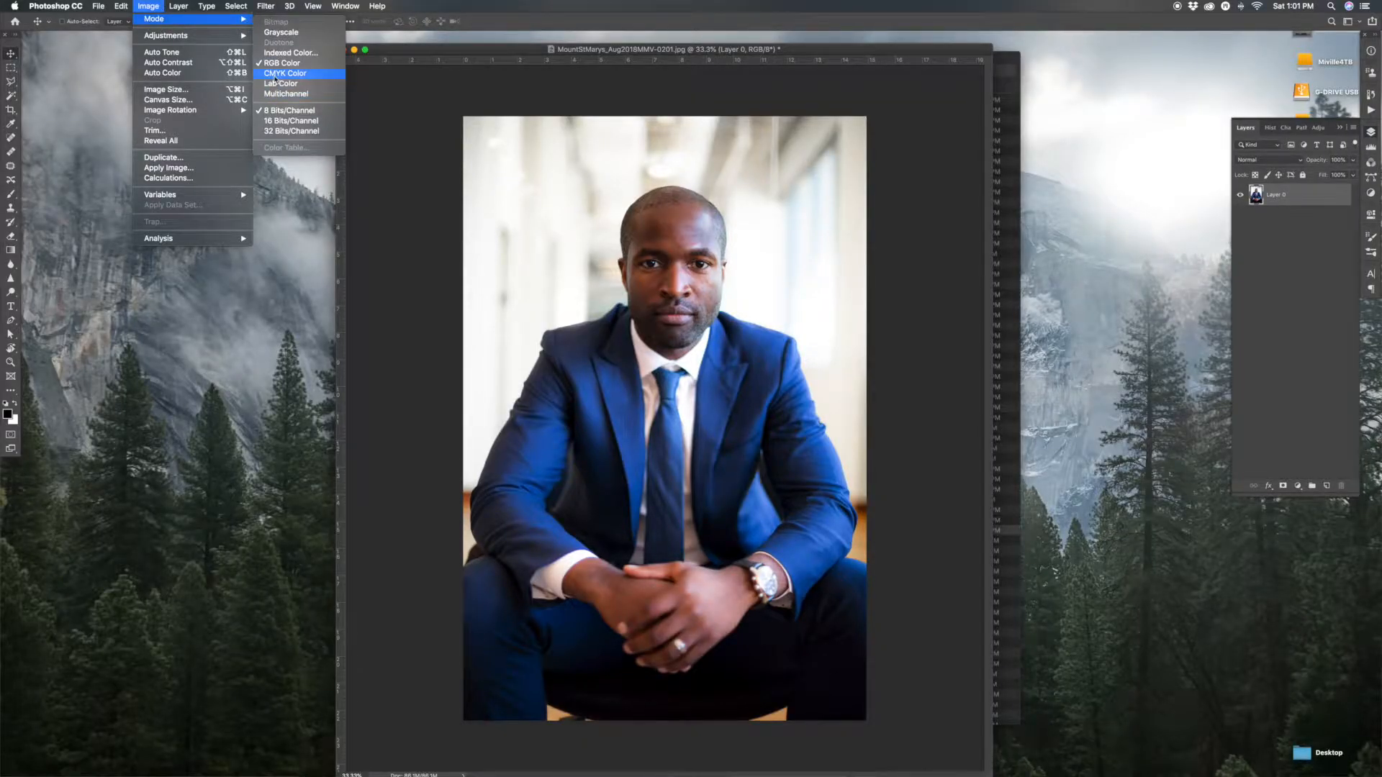